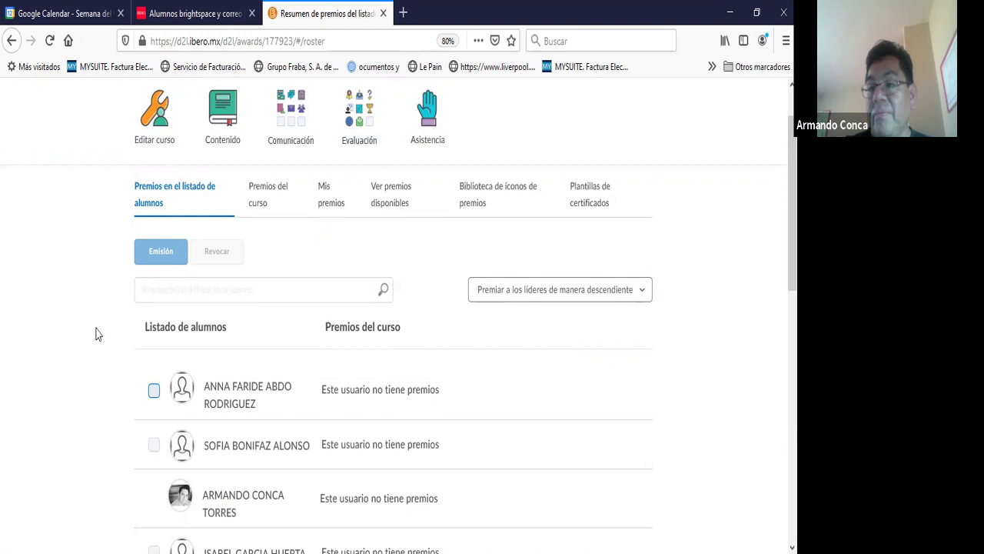
pyautogui.scroll(2, 96, 333)
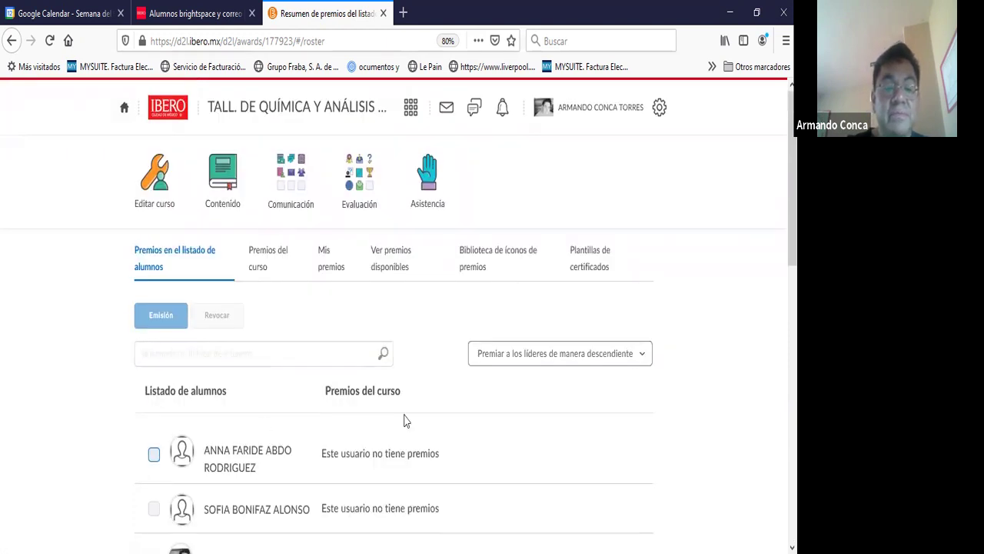
pyautogui.scroll(-5, 404, 420)
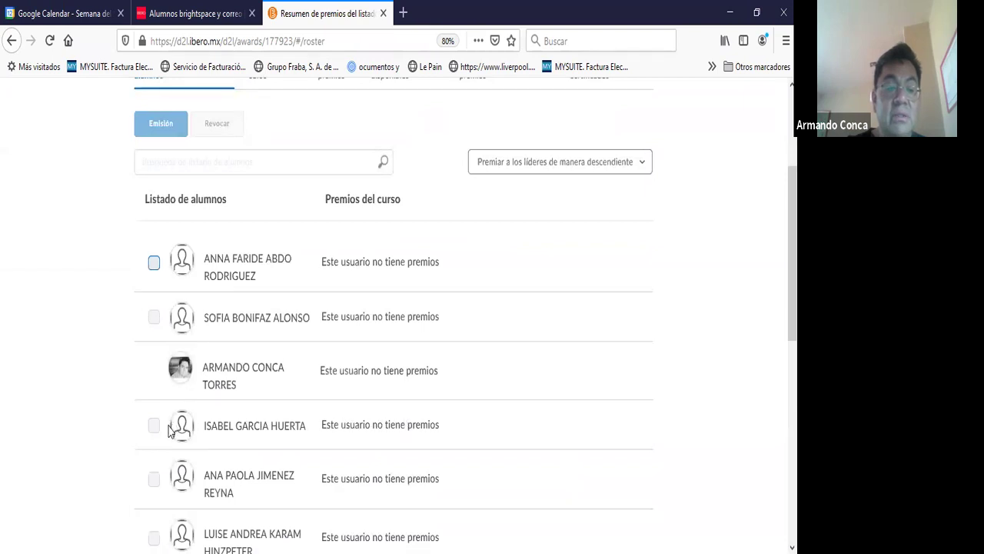
pyautogui.click(154, 426)
pyautogui.click(154, 319)
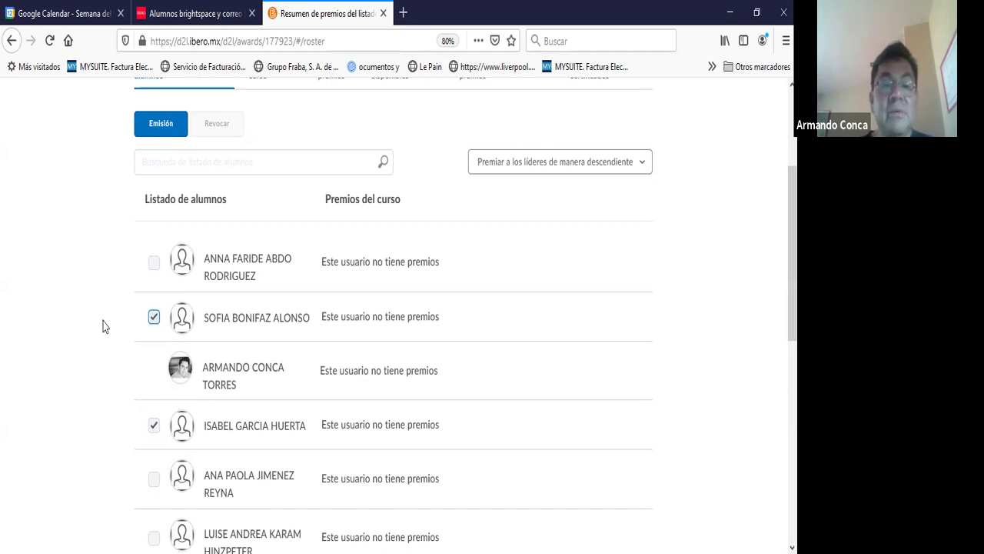
pyautogui.click(154, 317)
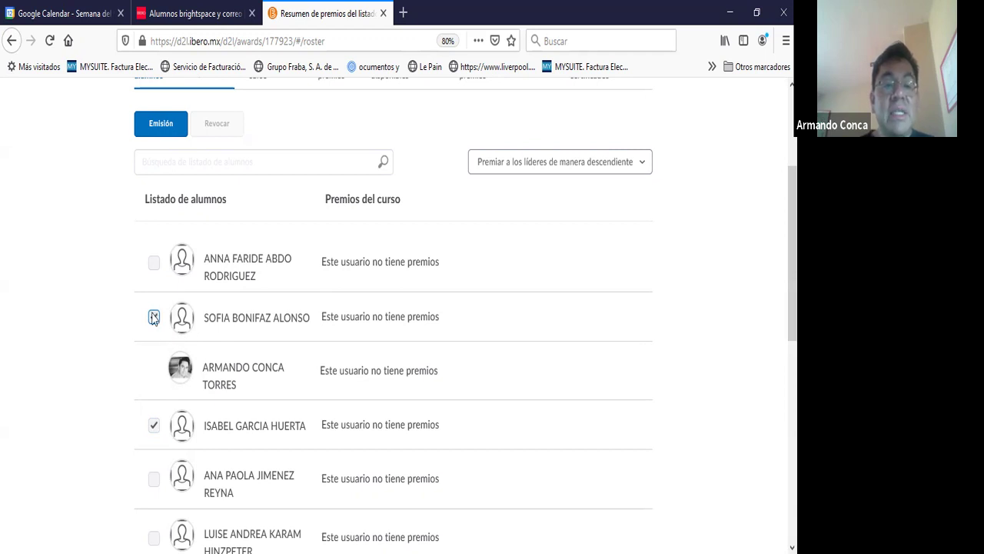
pyautogui.click(153, 427)
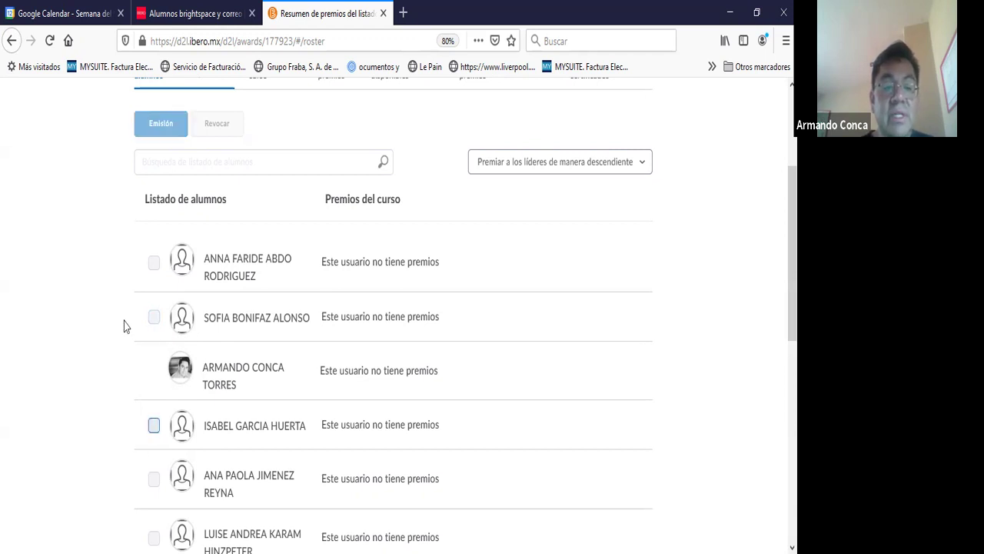
# Step: Select the second and fourth people in the student roster and choose the Noticia inspiradora award to issue to them
pyautogui.click(154, 317)
pyautogui.click(154, 425)
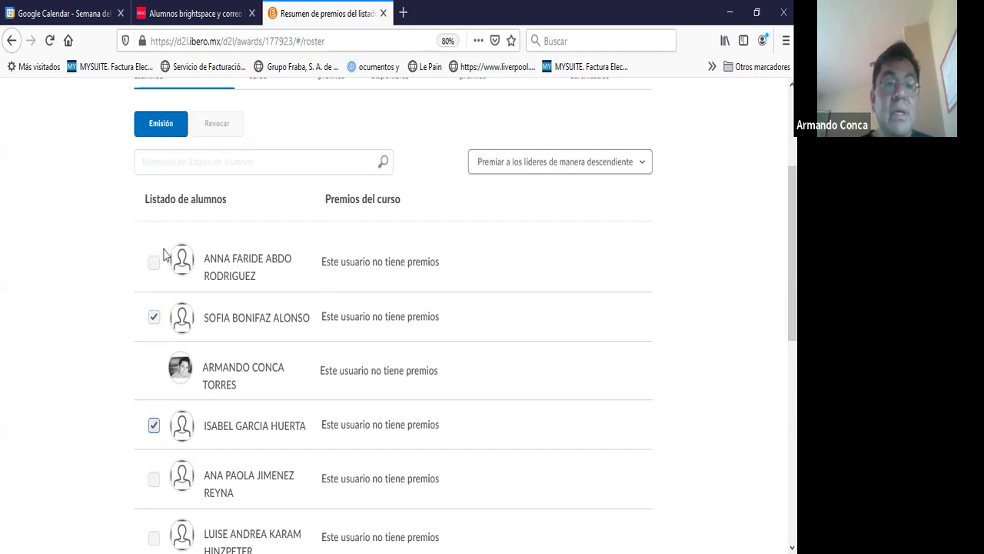
pyautogui.click(162, 128)
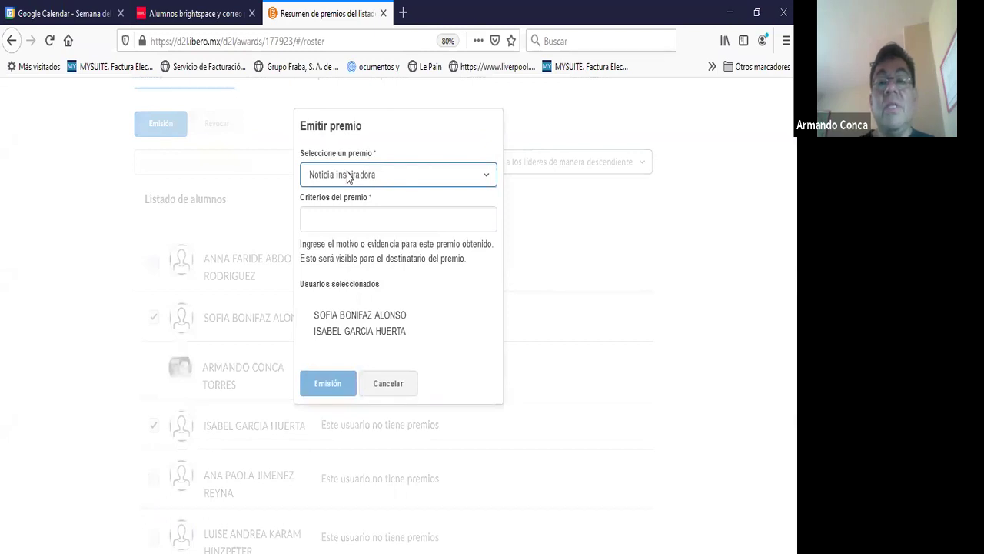
pyautogui.click(342, 183)
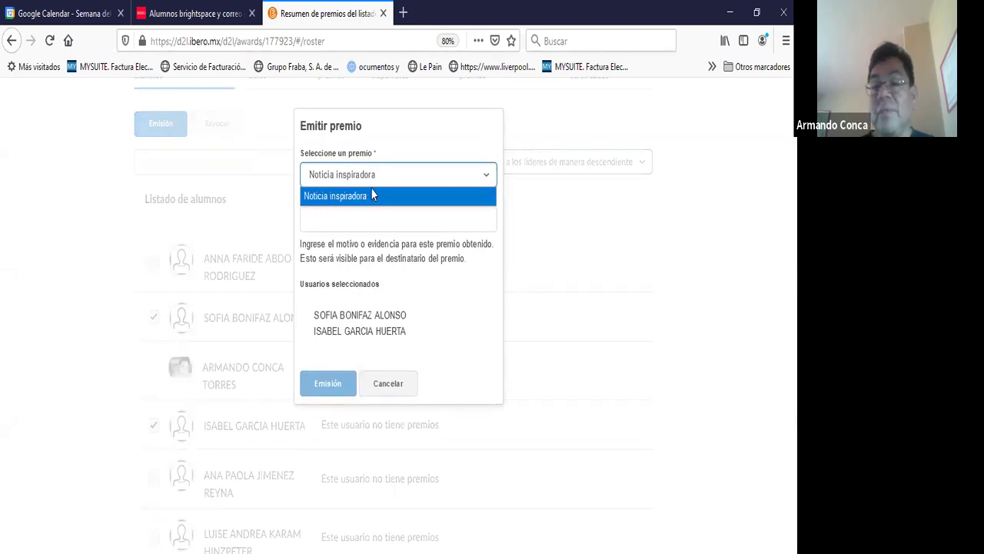
pyautogui.click(338, 196)
# Step: Enter the award criteria "Gracias por tu aporte de la noticia de la semana pasada." and issue the award to both selected students
pyautogui.click(343, 220)
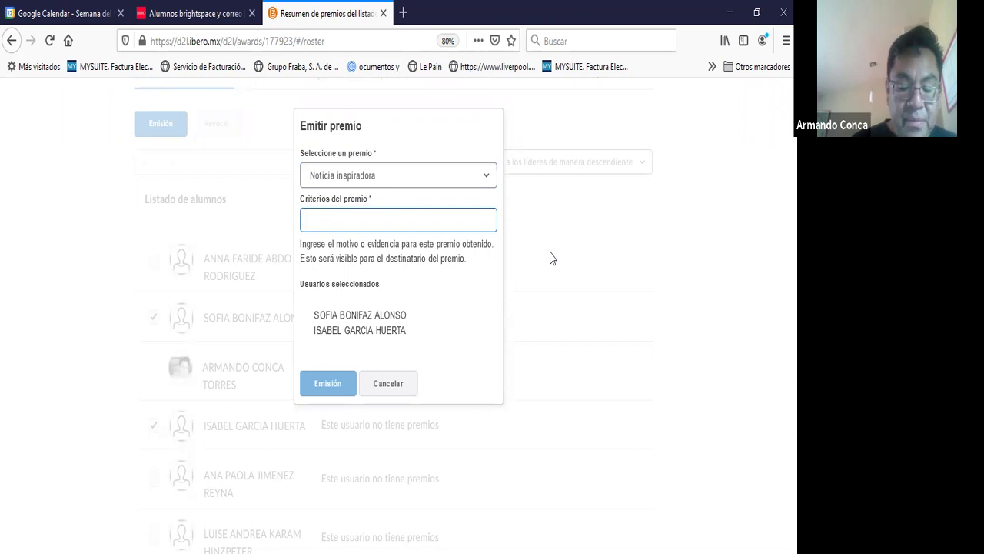
pyautogui.write('Gracias por ')
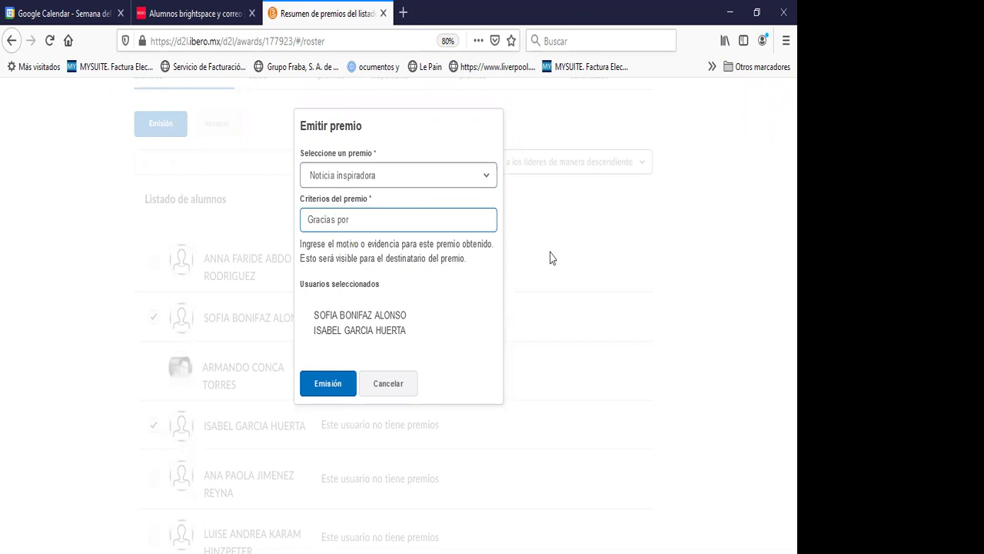
pyautogui.write('tu')
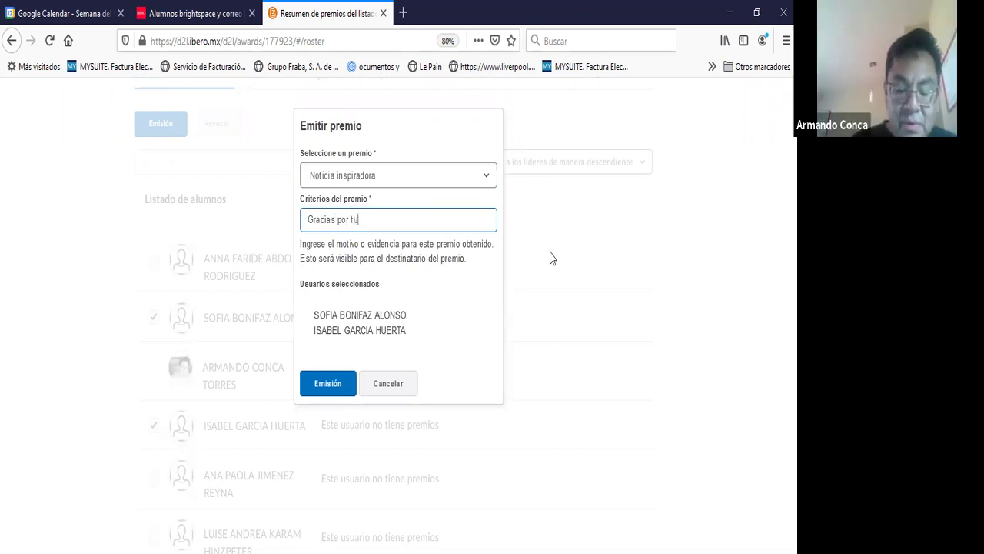
pyautogui.write(' aporte de la noticia')
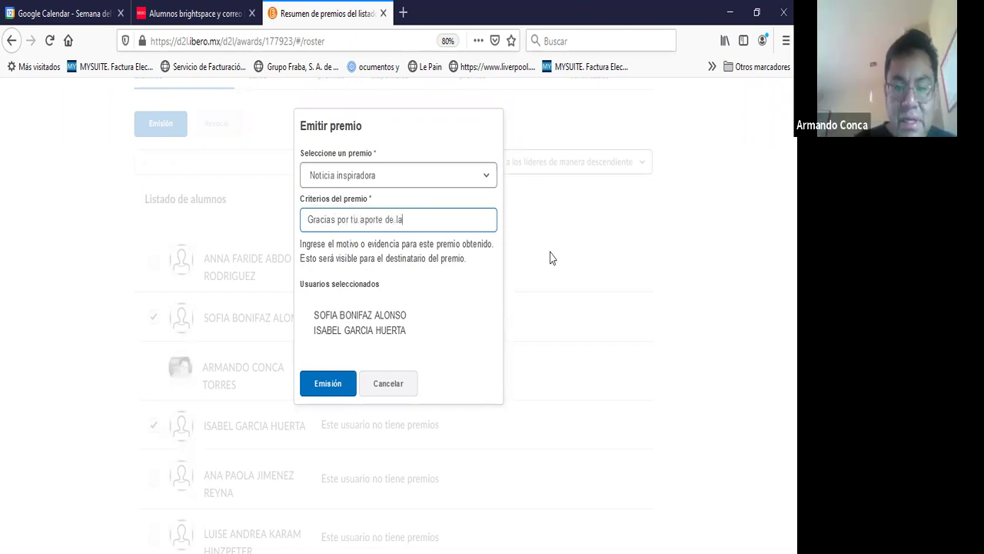
pyautogui.press('BackSpace')
pyautogui.press('BackSpace')
pyautogui.press('BackSpace')
pyautogui.press('BackSpace')
pyautogui.press('BackSpace')
pyautogui.press('BackSpace')
pyautogui.press('BackSpace')
pyautogui.press('BackSpace')
pyautogui.write('noticia de la semana pasada')
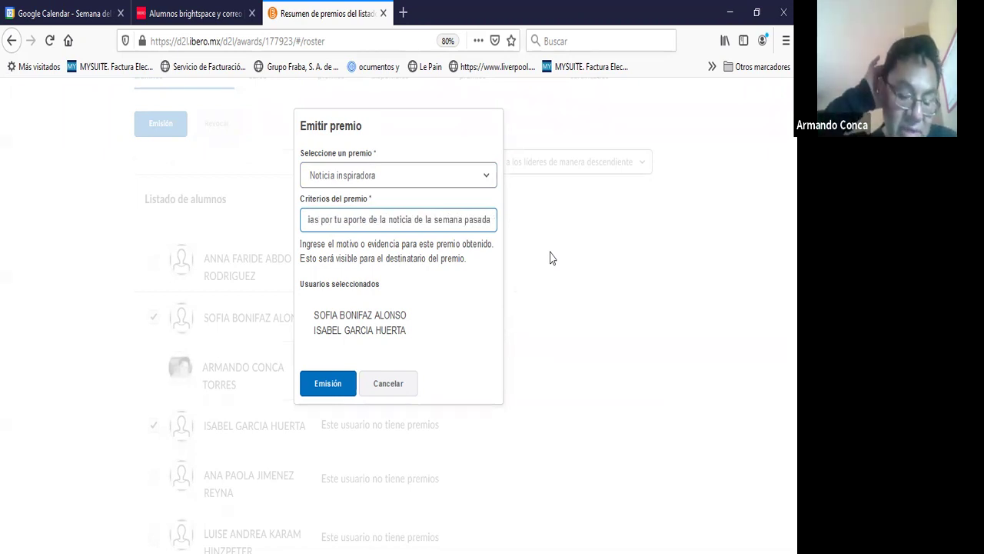
pyautogui.write('.')
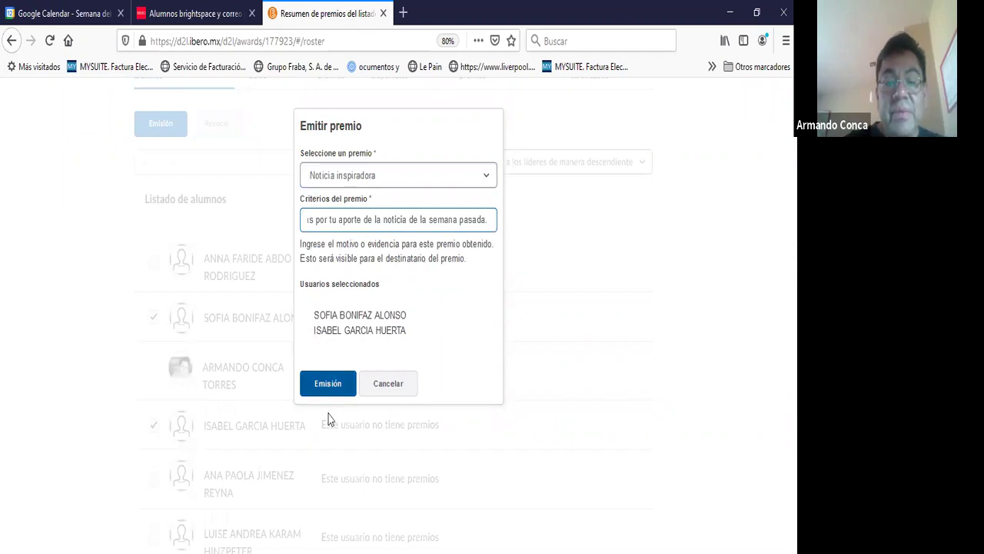
pyautogui.click(326, 385)
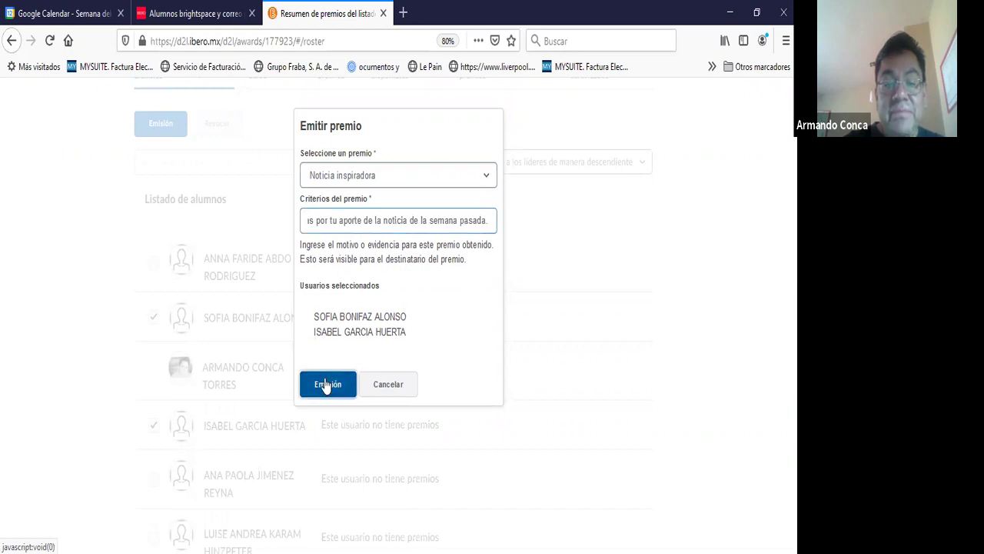
pyautogui.click(326, 384)
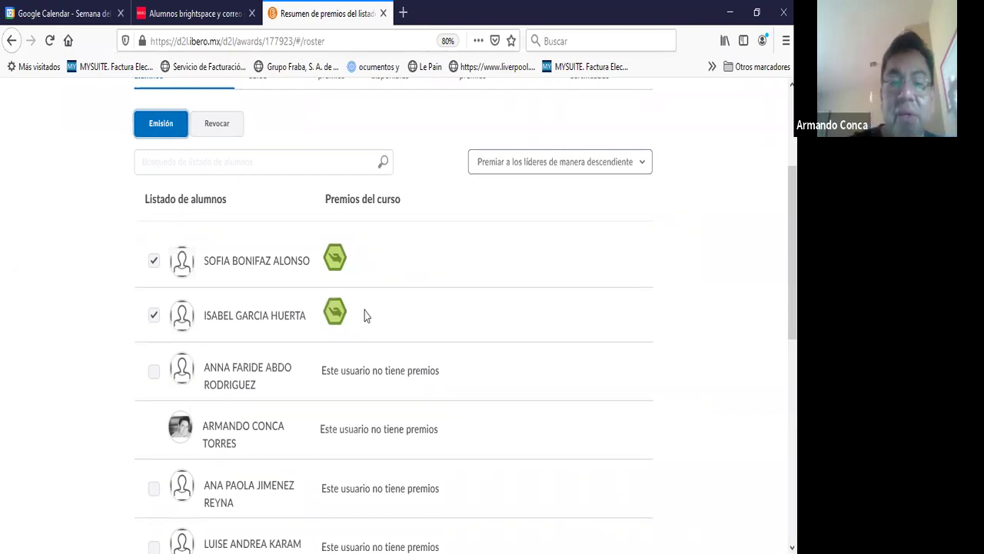
# Step: View the details of the award issued to the first-listed student and close them
pyautogui.click(336, 262)
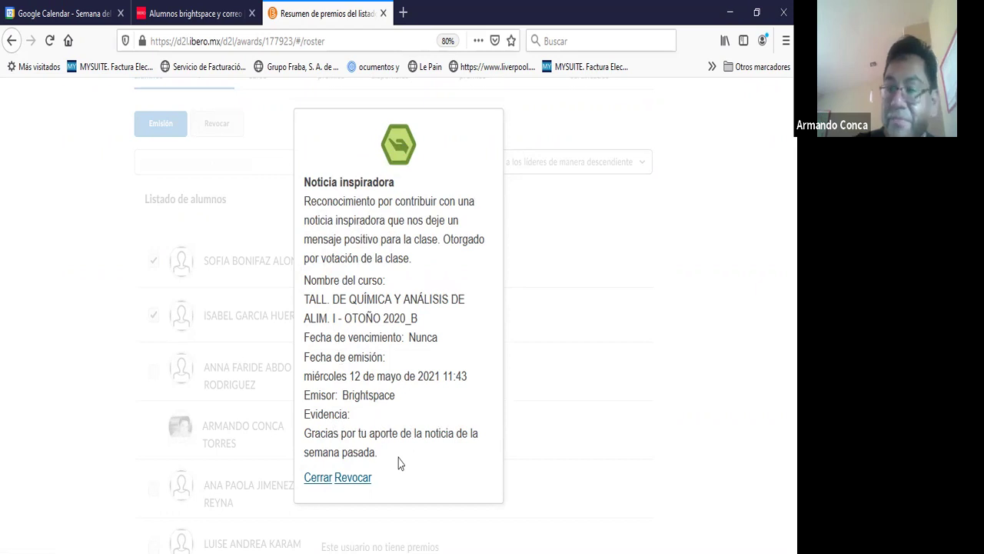
pyautogui.click(317, 478)
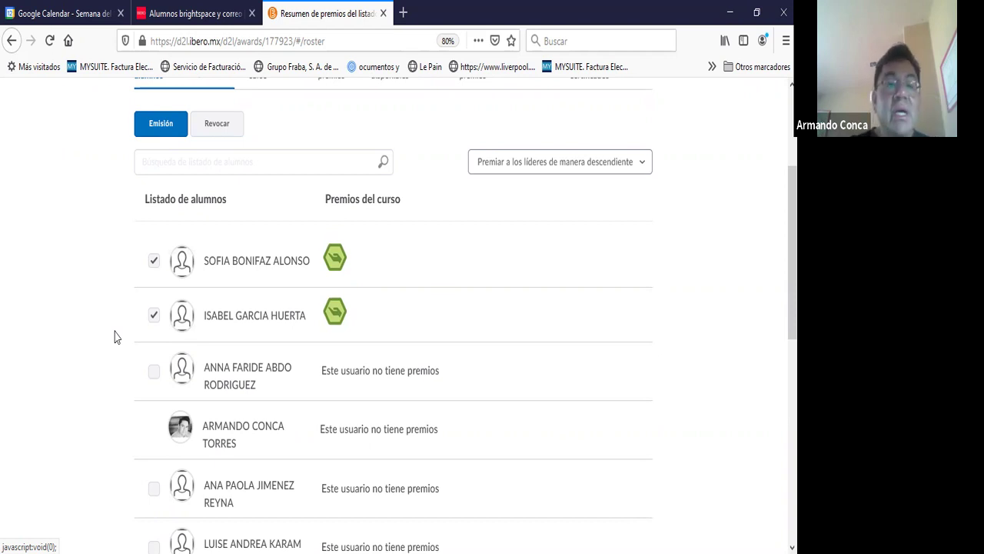
# Step: Deselect the first-listed student and start revoking the Noticia inspiradora award from the second-listed student only
pyautogui.scroll(2, 111, 337)
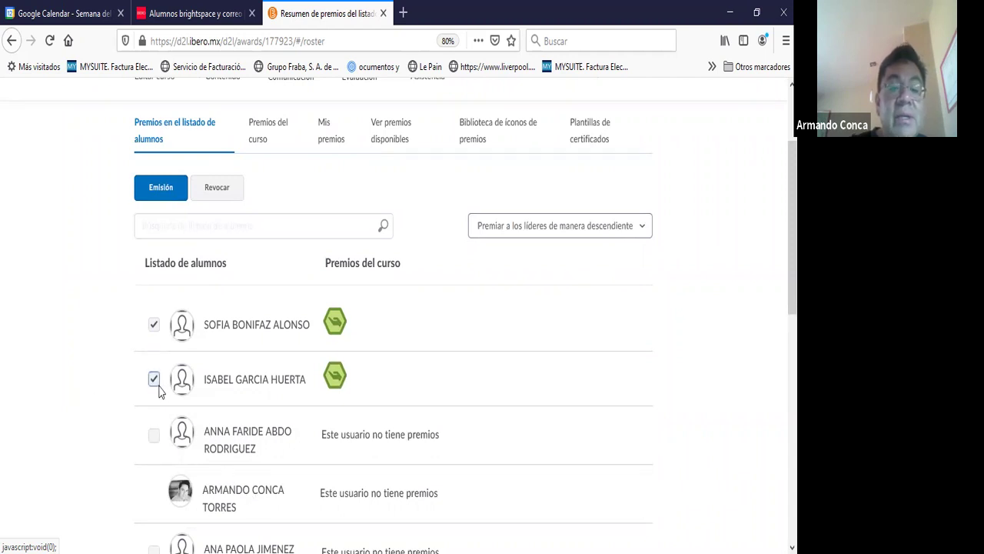
pyautogui.click(154, 326)
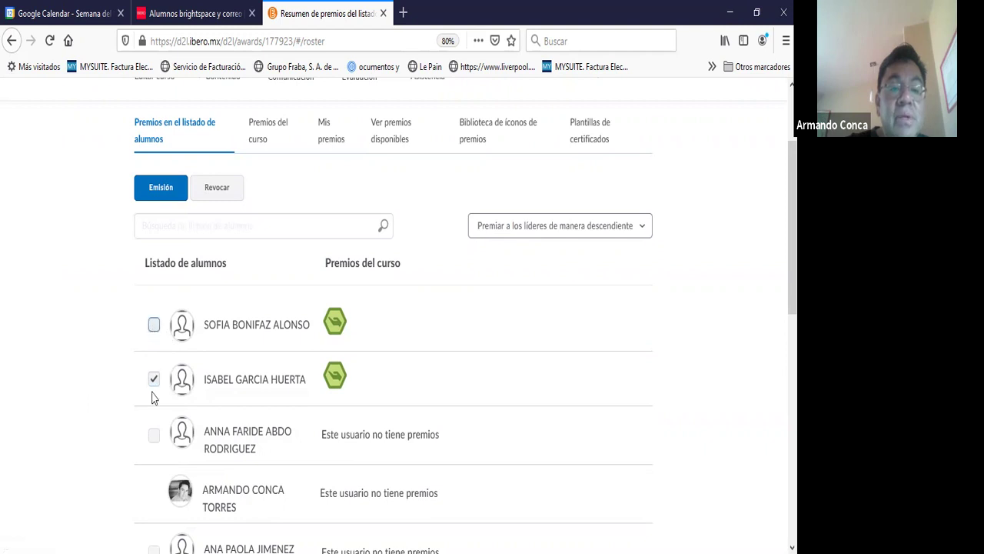
pyautogui.click(216, 185)
pyautogui.click(339, 221)
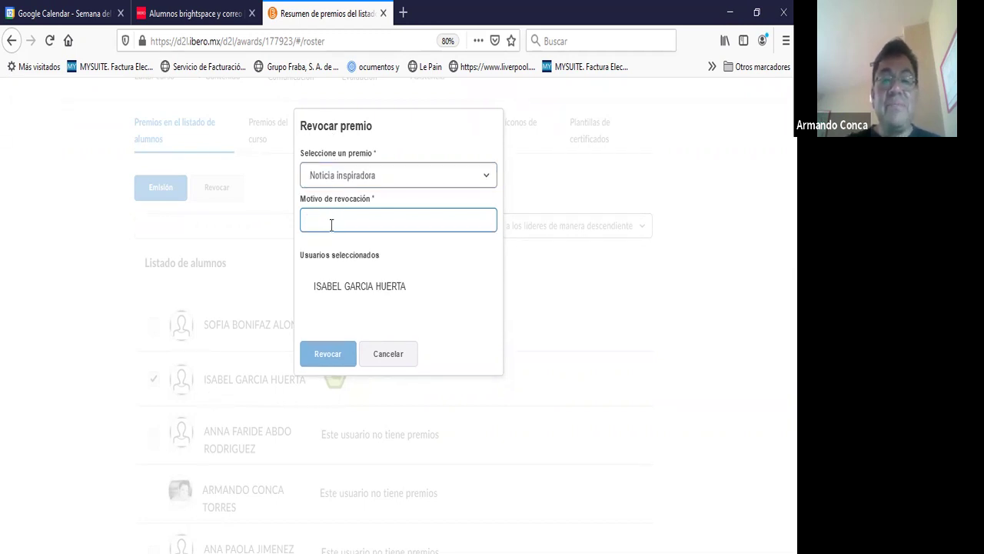
pyautogui.click(343, 179)
pyautogui.click(366, 175)
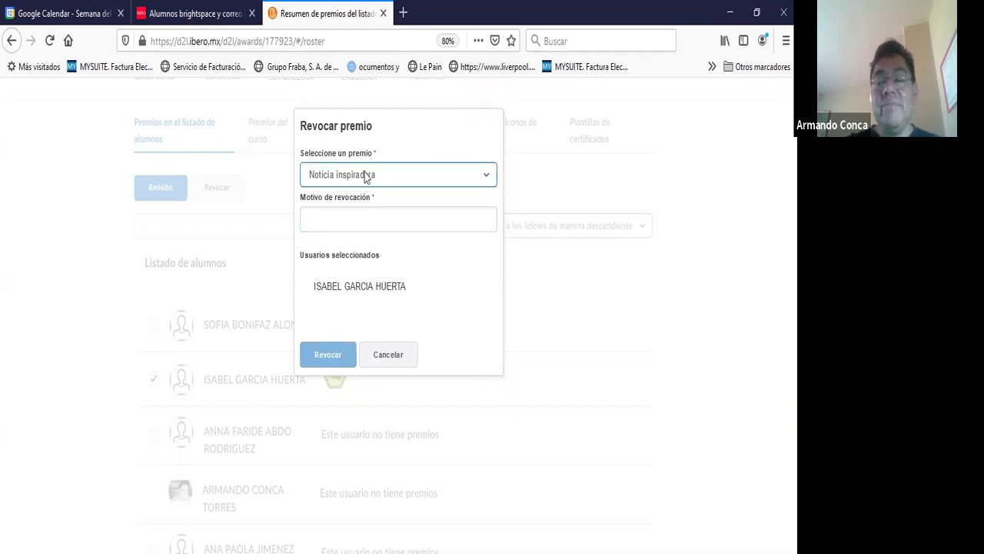
pyautogui.click(346, 221)
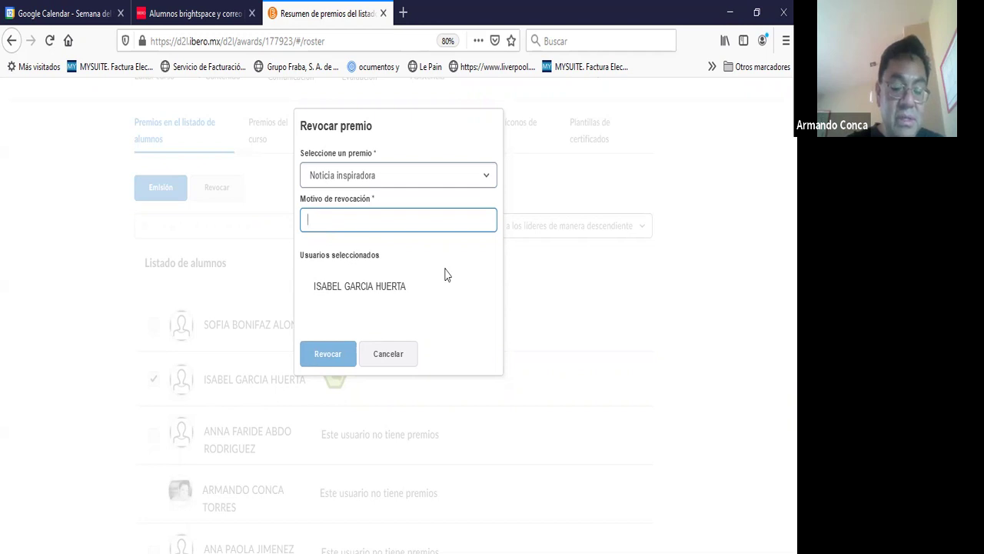
# Step: Enter the revocation reason "Error al momento de contar votos." and revoke the selected student's award
pyautogui.write('Error al momento de c')
pyautogui.press('BackSpace')
pyautogui.press('BackSpace')
pyautogui.press('BackSpace')
pyautogui.press('BackSpace')
pyautogui.press('BackSpace')
pyautogui.write('de contar votos')
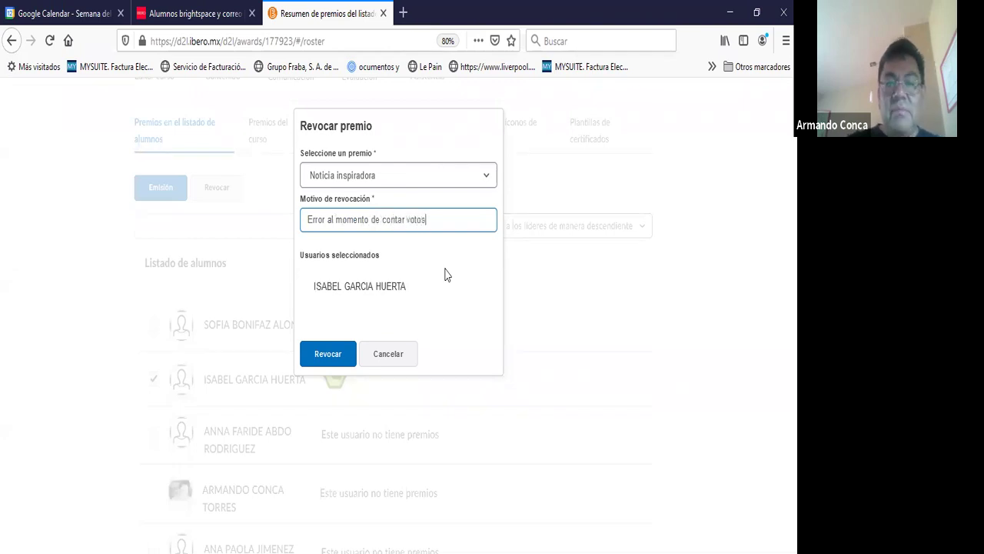
pyautogui.write('.')
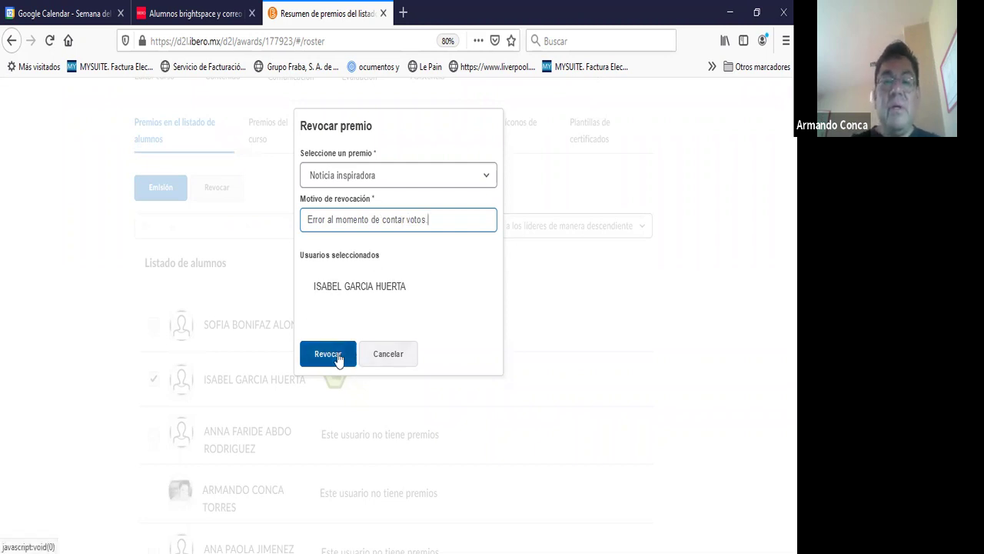
pyautogui.click(330, 358)
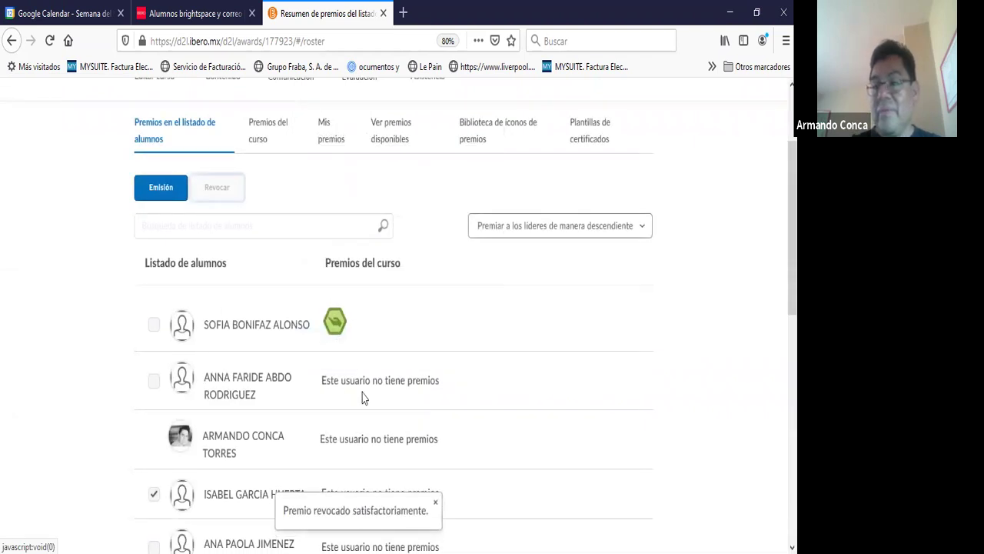
# Step: Deselect the student whose award was revoked, select the second person in the roster, and open the award issuing form
pyautogui.scroll(-2, 330, 405)
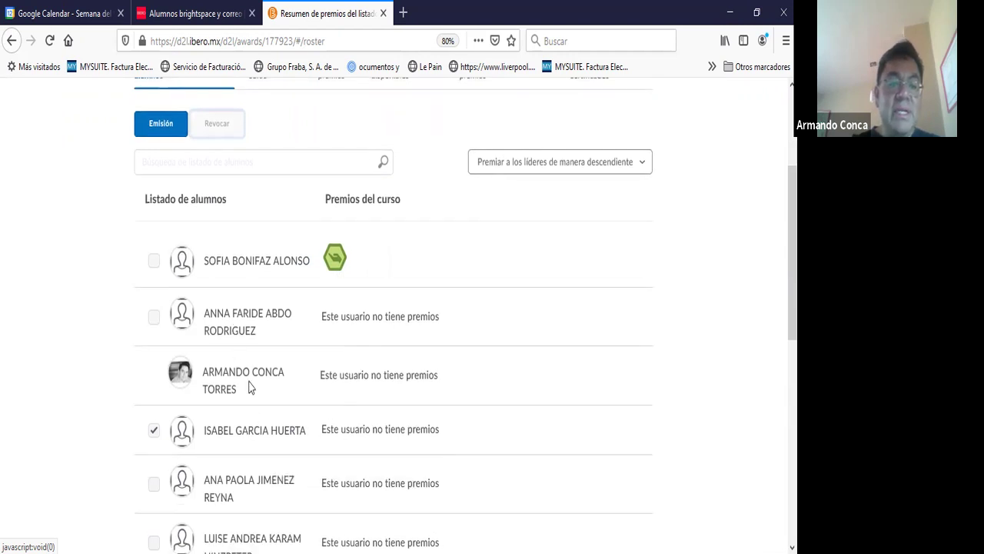
pyautogui.scroll(4, 246, 378)
pyautogui.scroll(-2, 250, 380)
pyautogui.scroll(-2, 250, 380)
pyautogui.click(154, 430)
pyautogui.click(153, 318)
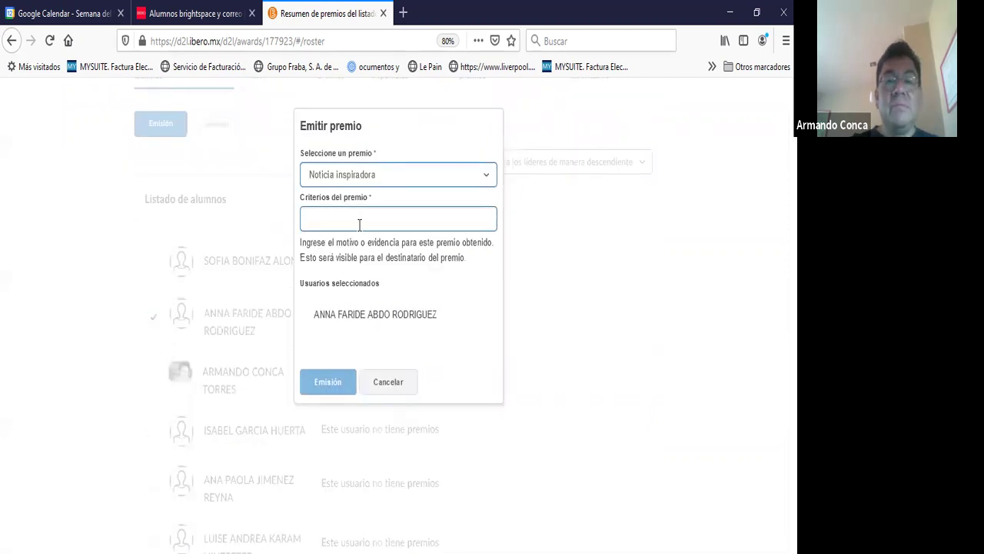
# Step: Issue the Noticia inspiradora award with the criteria "Gracias por tu aporte de la semana pasada." and clear the roster selection
pyautogui.write('Gracias')
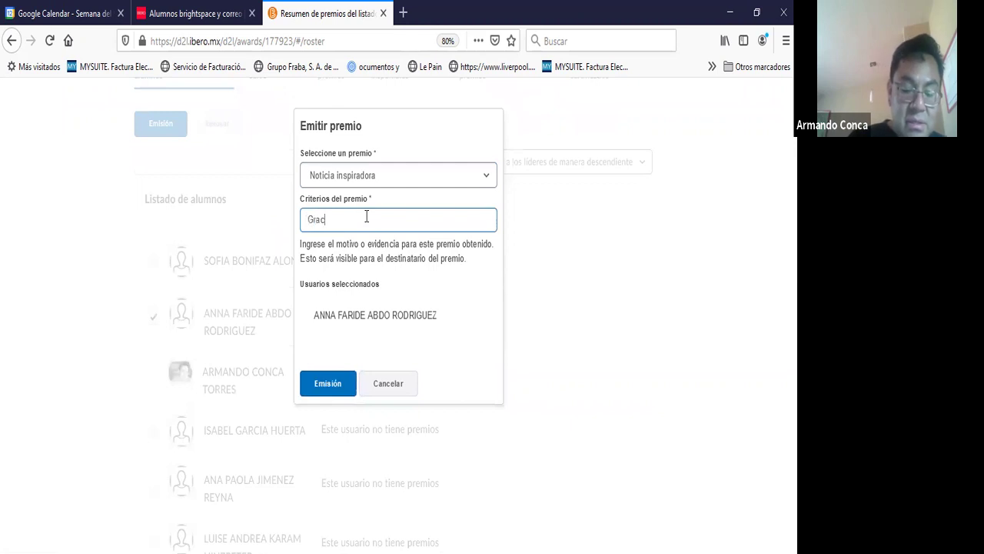
pyautogui.press('BackSpace')
pyautogui.press('BackSpace')
pyautogui.press('BackSpace')
pyautogui.write('is')
pyautogui.press('BackSpace')
pyautogui.write('as po')
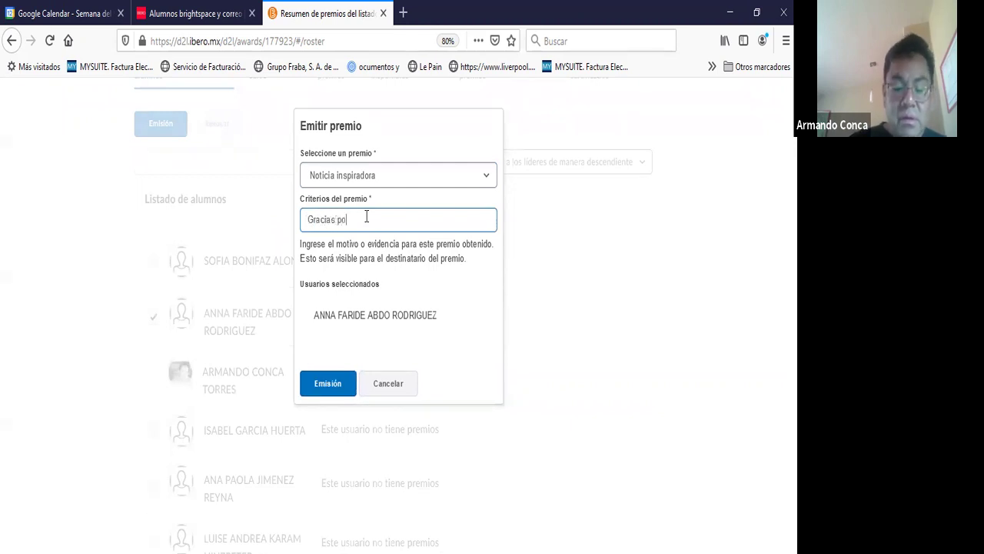
pyautogui.write('r tu aporte de la s')
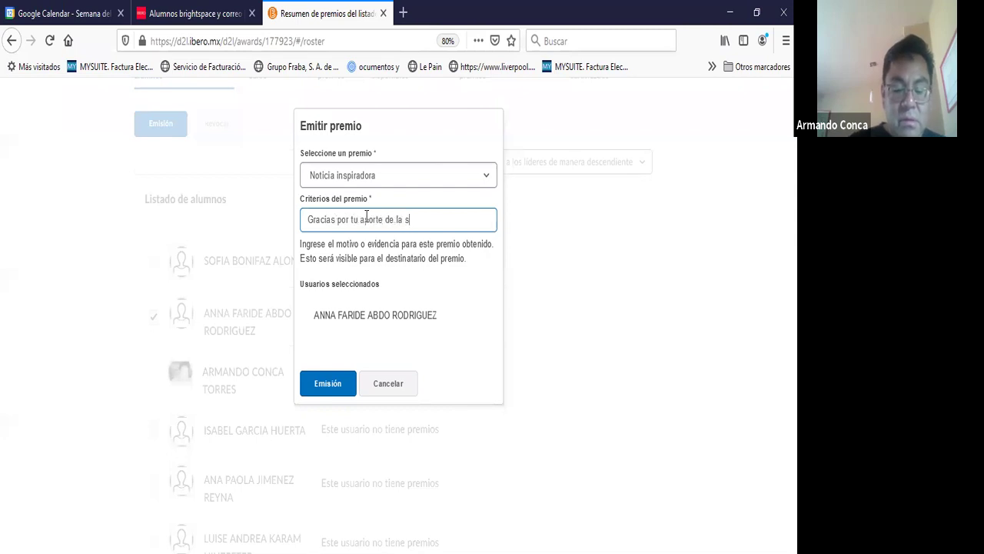
pyautogui.write('emana pasad')
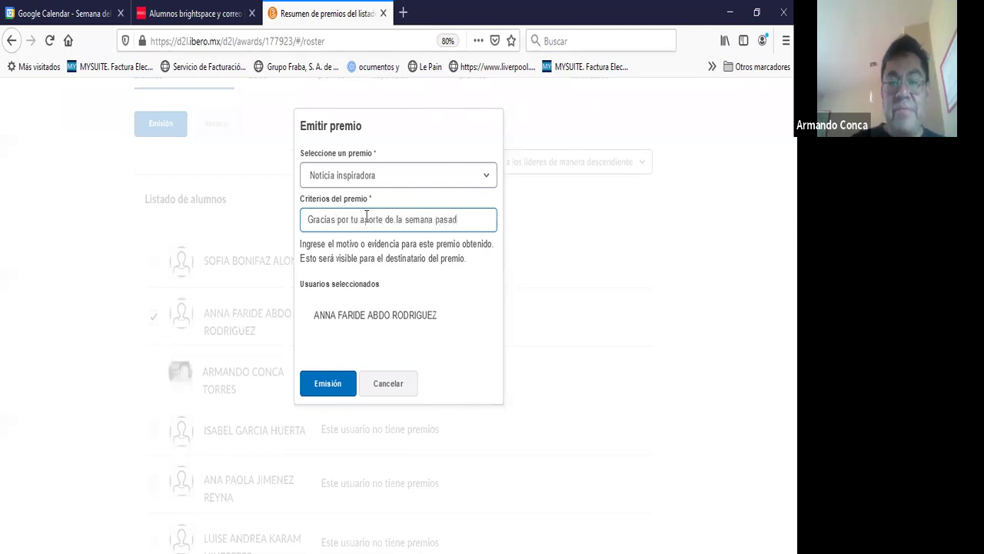
pyautogui.write('a.')
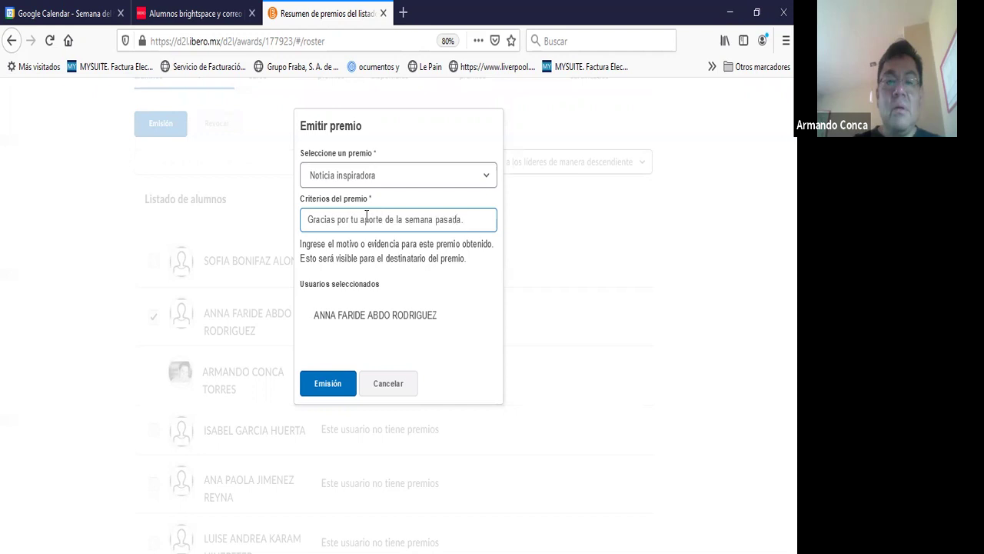
pyautogui.click(331, 388)
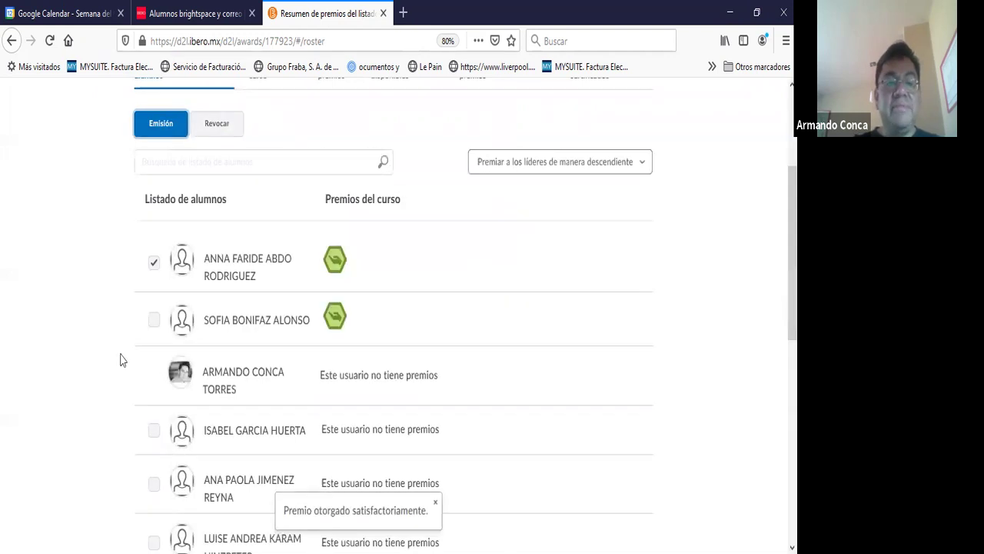
pyautogui.click(154, 264)
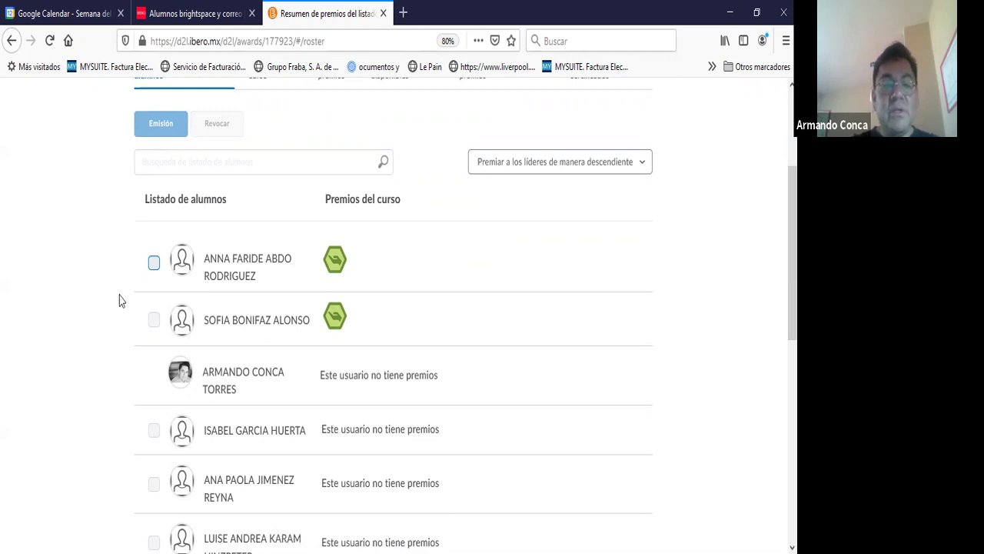
# Step: Start creating a new award from the course awards and name it "1er Examen Parcial"
pyautogui.scroll(-3, 106, 289)
pyautogui.scroll(5, 106, 288)
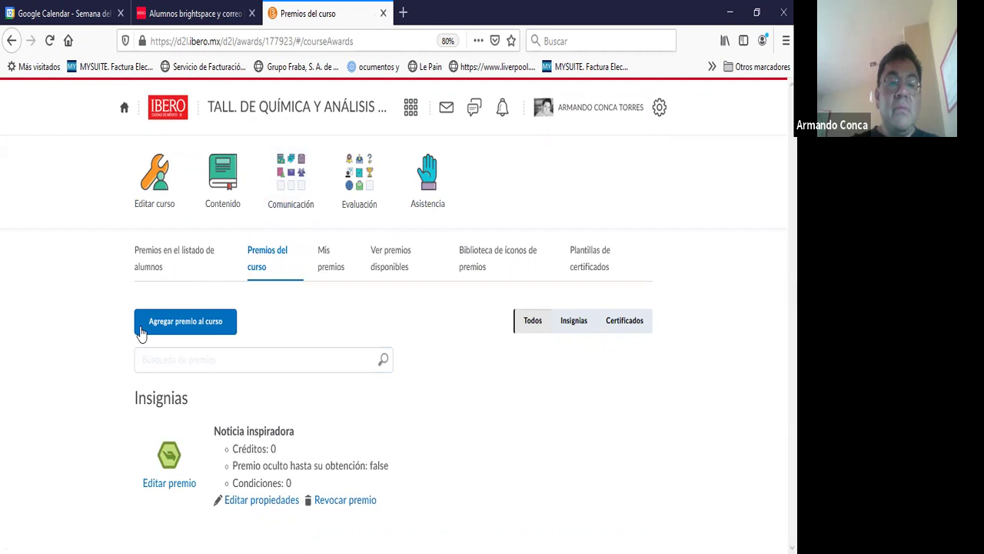
pyautogui.click(206, 321)
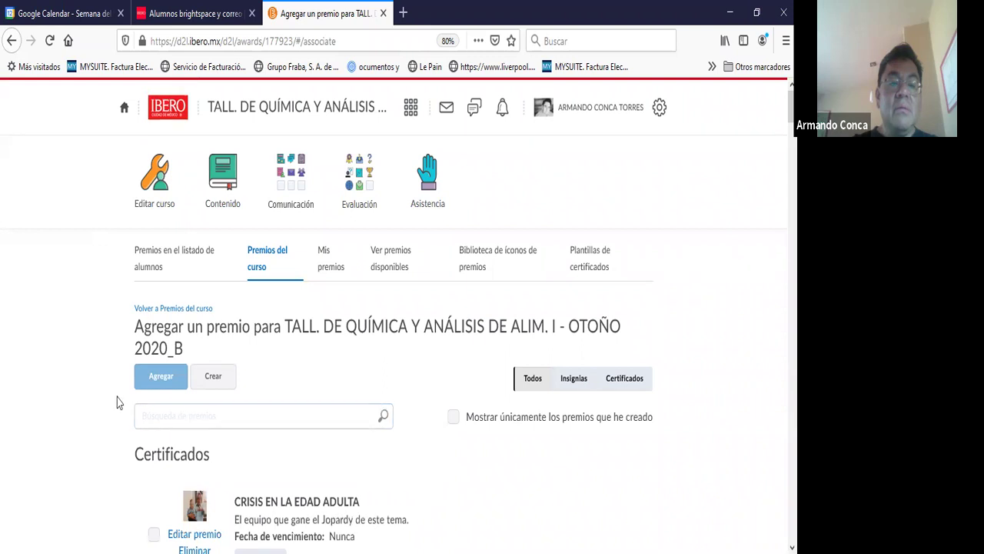
pyautogui.click(212, 377)
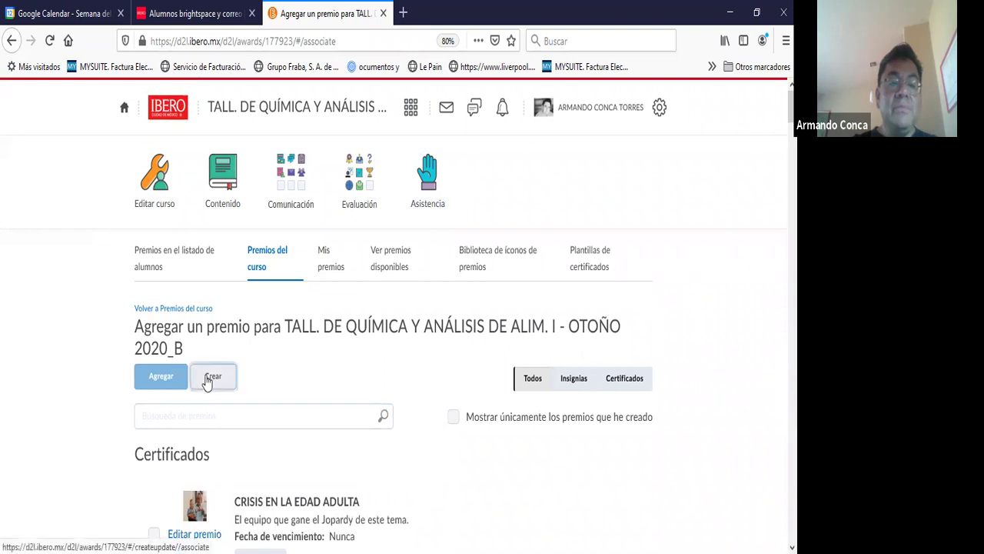
pyautogui.click(164, 354)
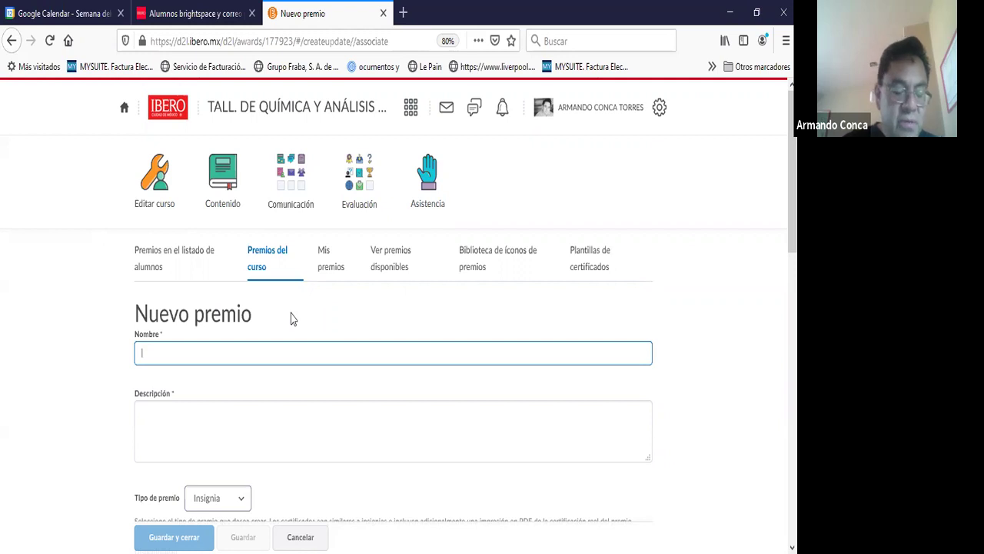
pyautogui.write('1')
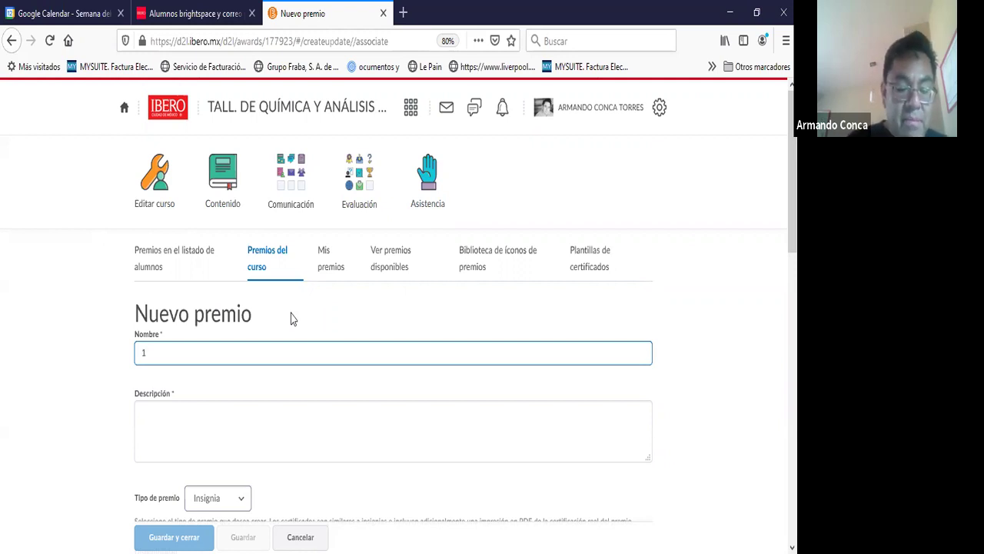
pyautogui.write('er Examen')
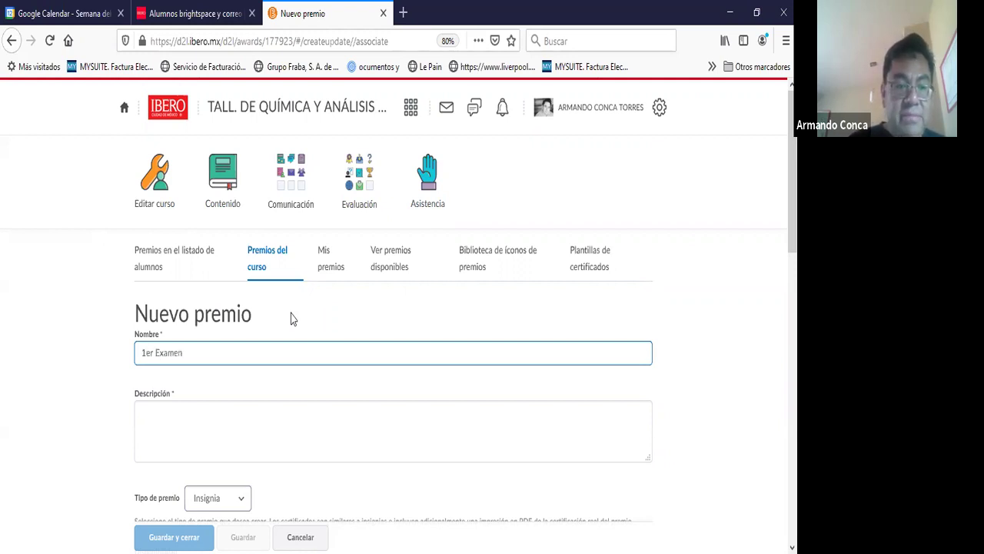
pyautogui.write(' Parcial')
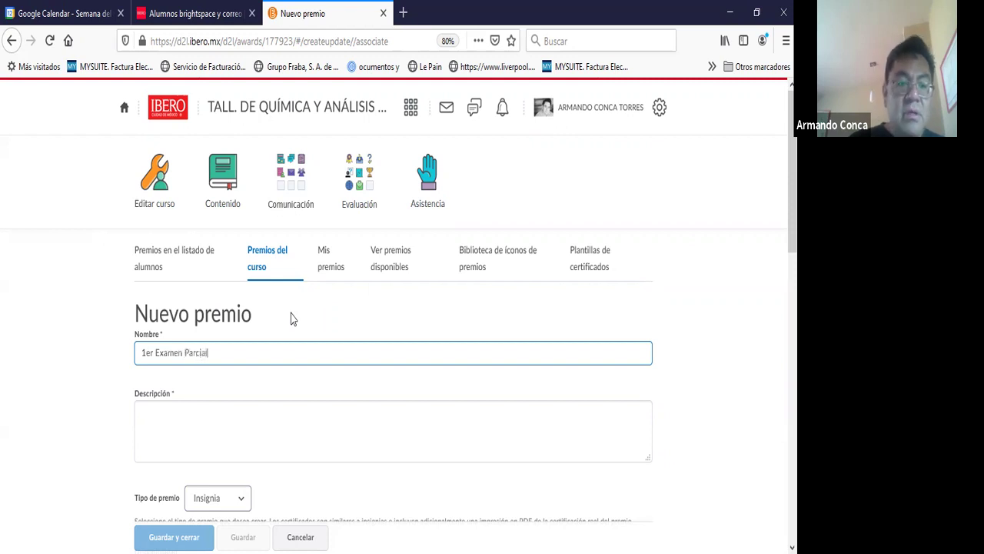
# Step: Enter the award description "Premio otorgado por haber alcanzado una calificación arriba de 9/ 10 en el primer examen parcial."
pyautogui.click(201, 416)
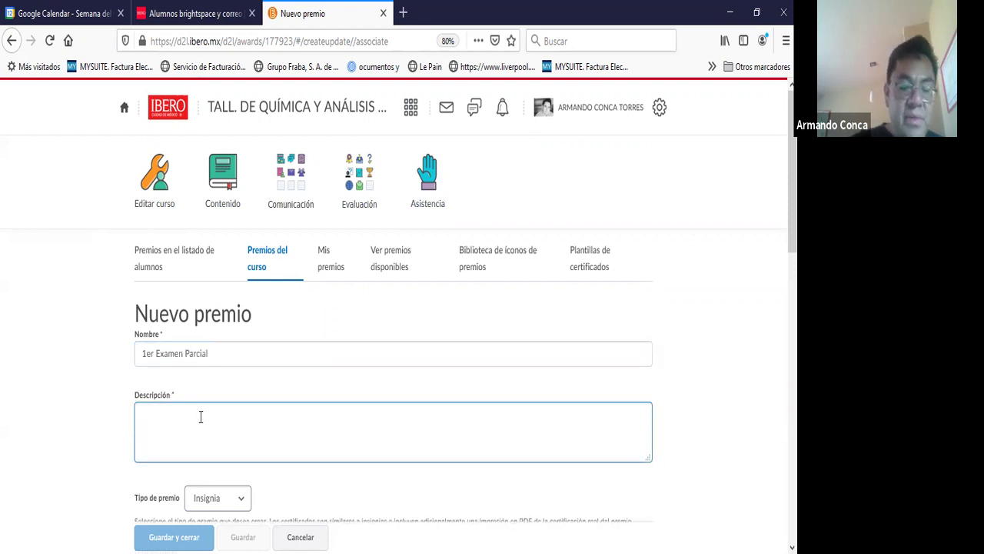
pyautogui.write('Premio')
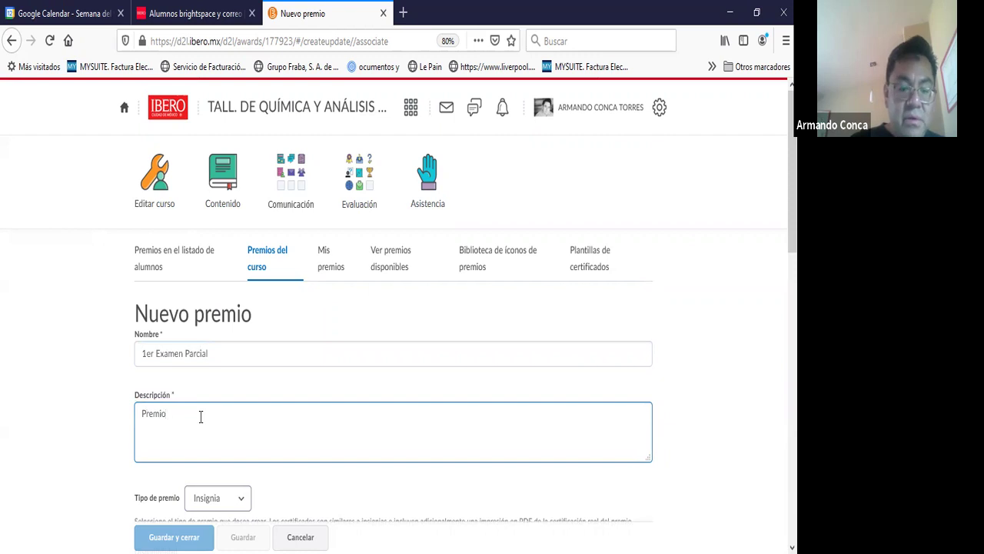
pyautogui.write(' otorgado por')
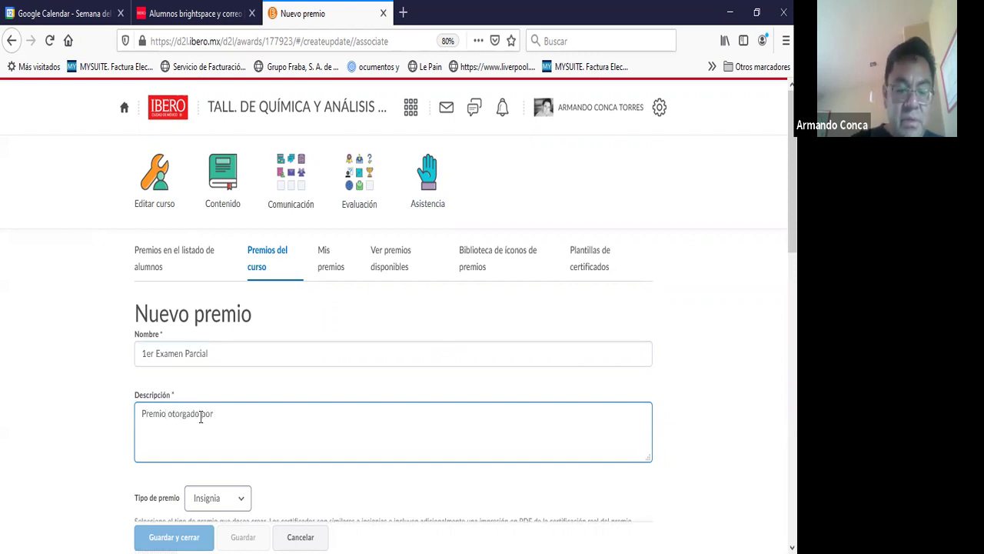
pyautogui.write(' haber alcanz')
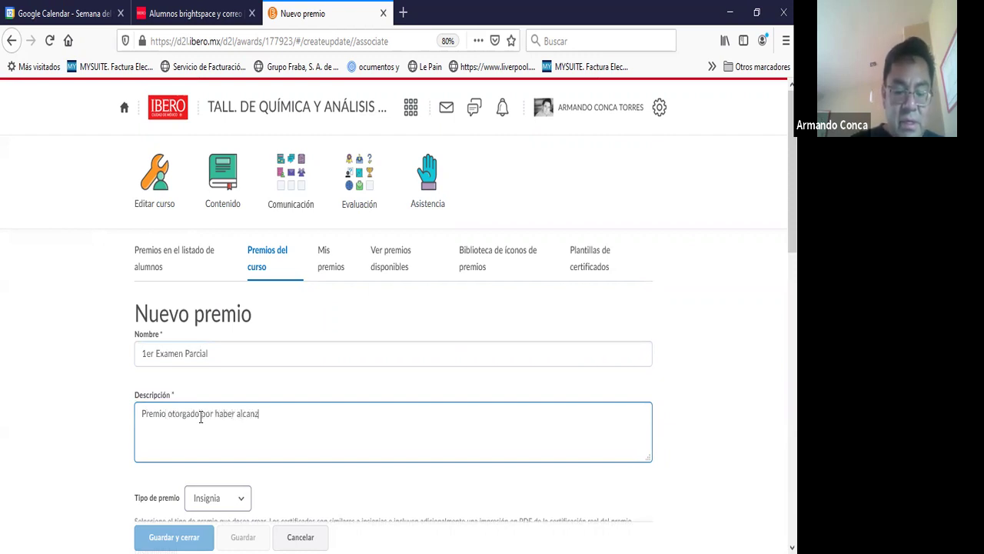
pyautogui.write('ado una calificación arriba')
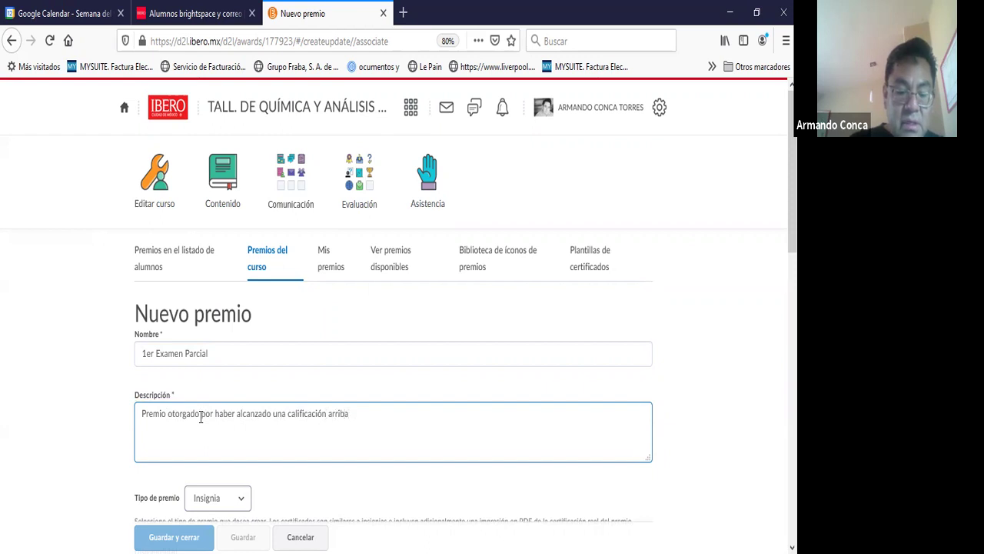
pyautogui.write(' de 9/ 10 en')
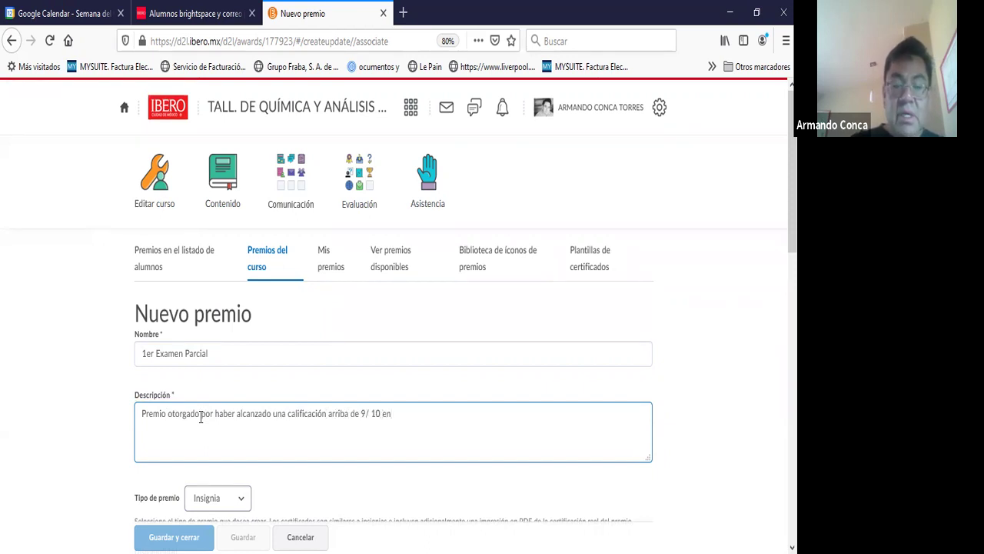
pyautogui.write(' el primer')
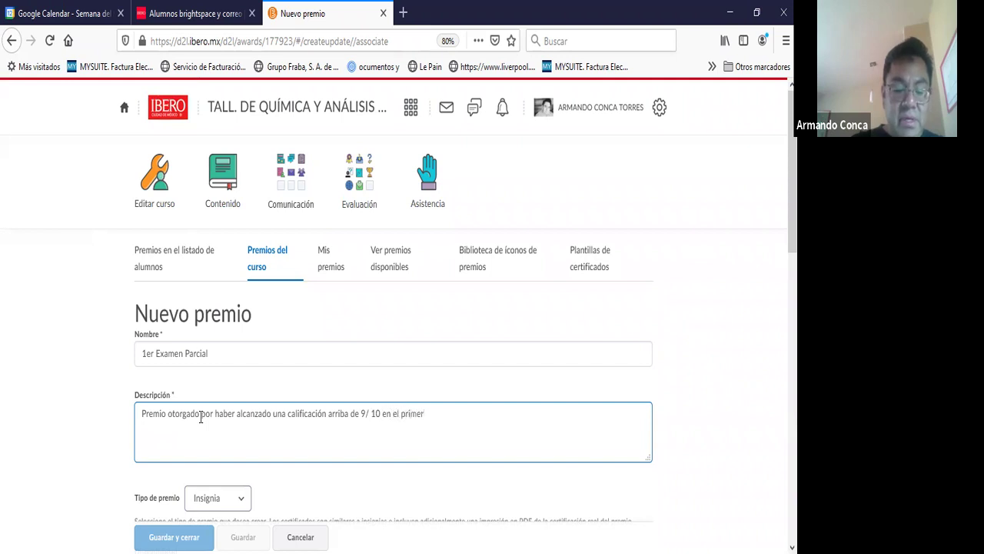
pyautogui.write(' examen parcial.')
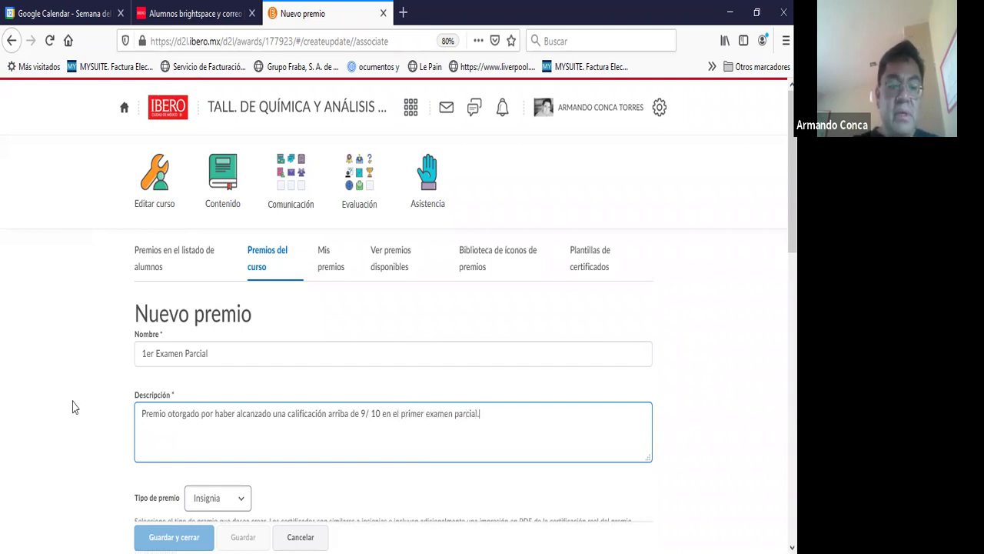
# Step: Choose Badge_Lightbulb_Great_Idea.png from the existing library as the new award's image
pyautogui.scroll(-2, 74, 408)
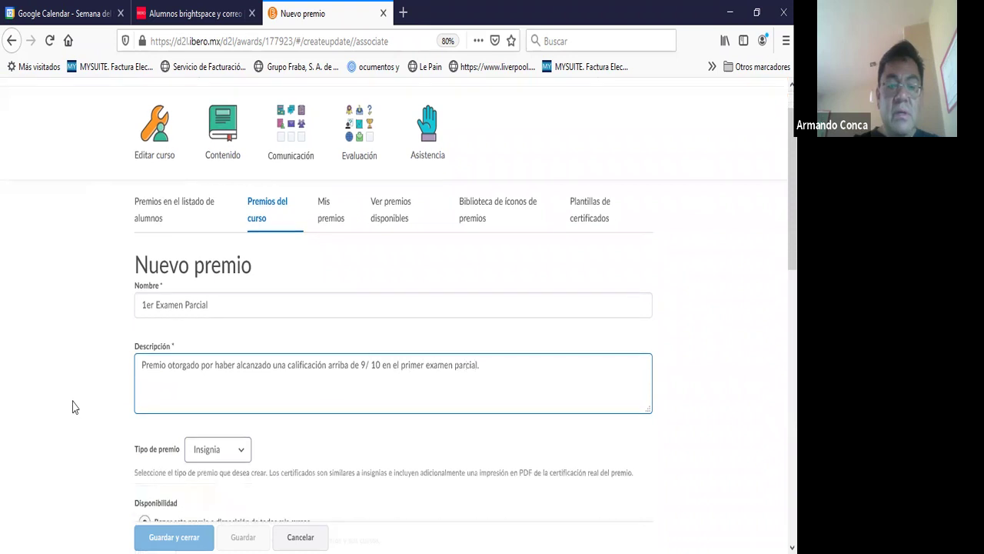
pyautogui.scroll(-2, 93, 384)
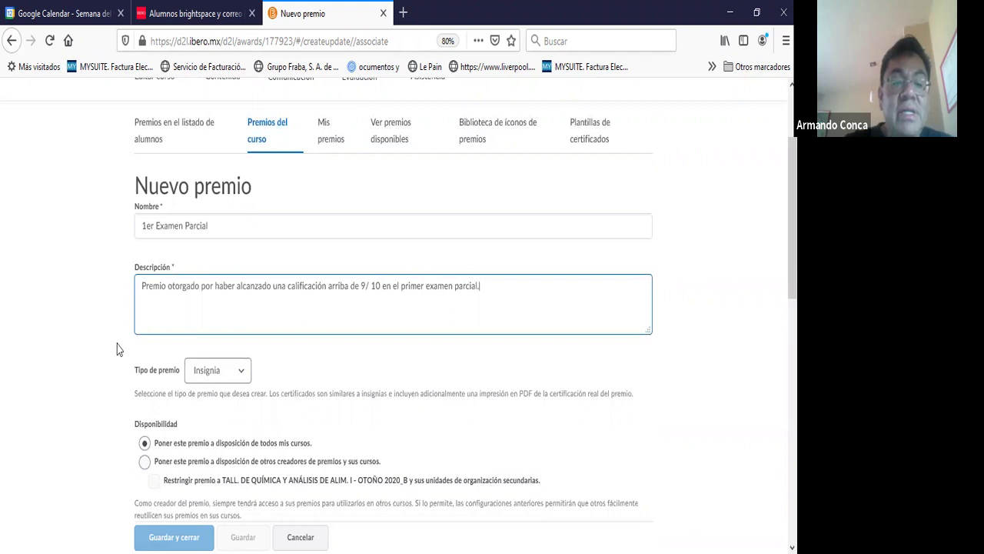
pyautogui.scroll(-1, 115, 349)
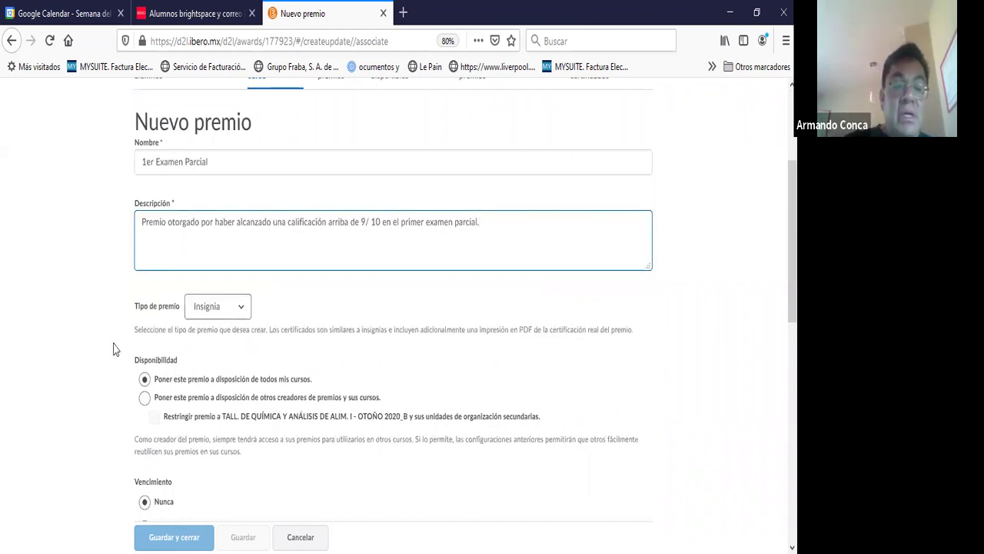
pyautogui.scroll(-1, 115, 347)
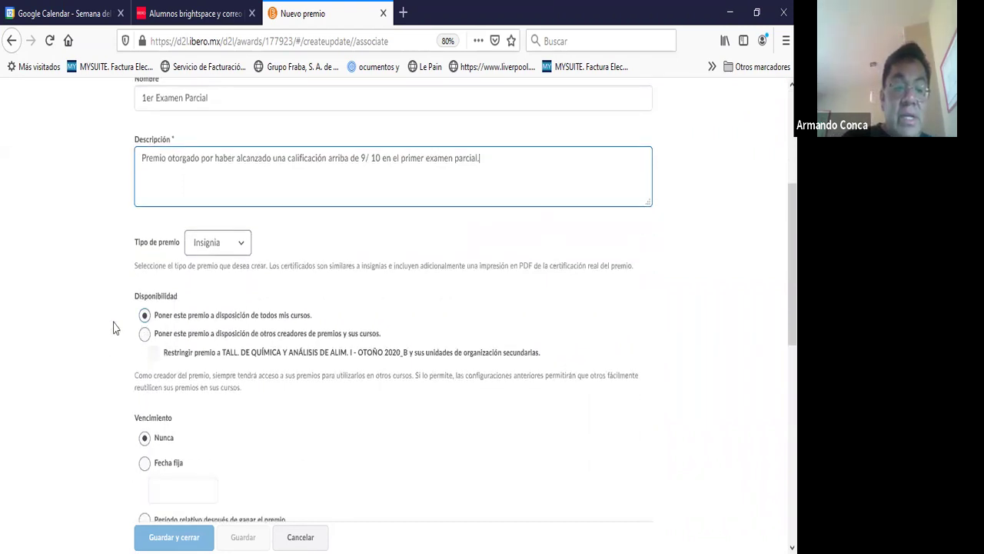
pyautogui.scroll(-2, 117, 351)
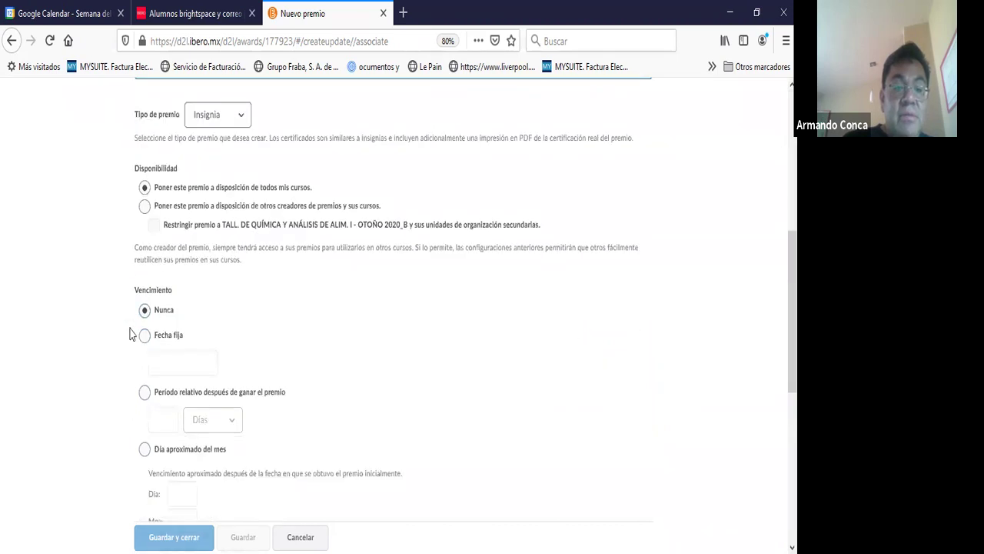
pyautogui.scroll(-3, 121, 341)
pyautogui.scroll(-3, 120, 338)
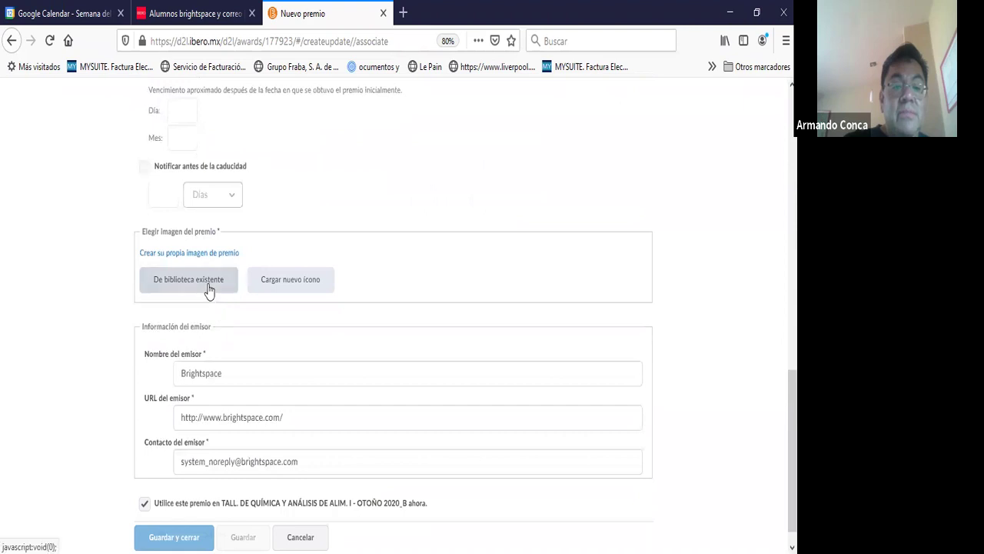
pyautogui.click(209, 290)
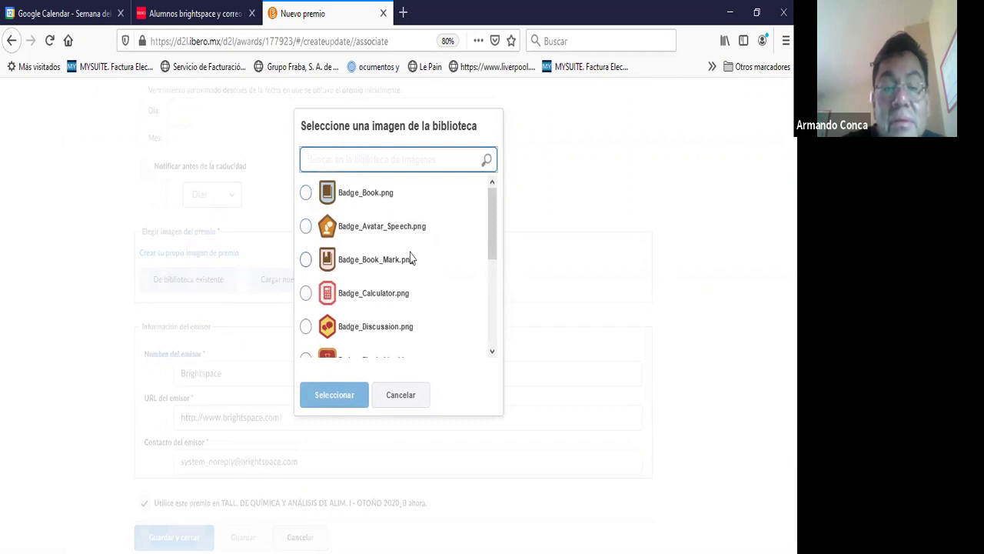
pyautogui.scroll(-5, 410, 254)
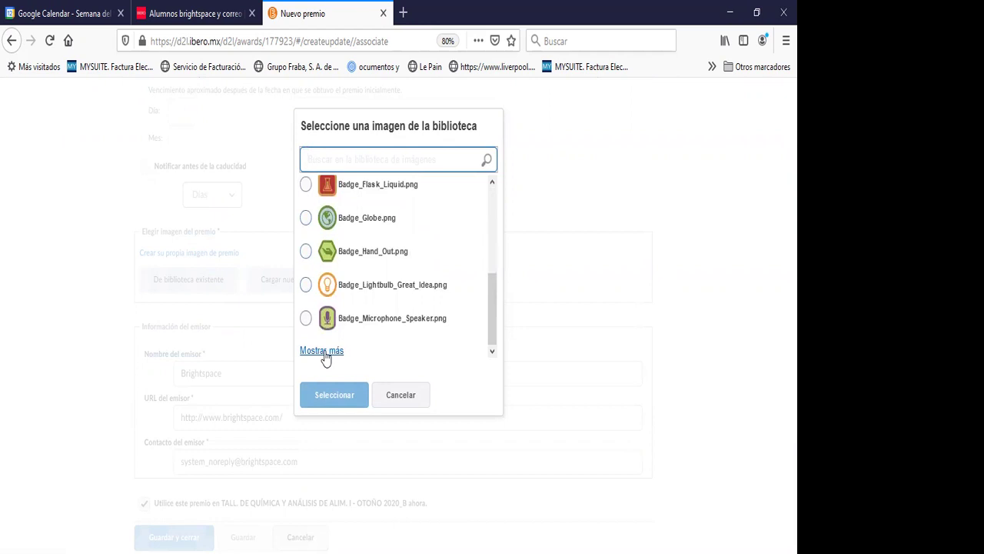
pyautogui.click(307, 285)
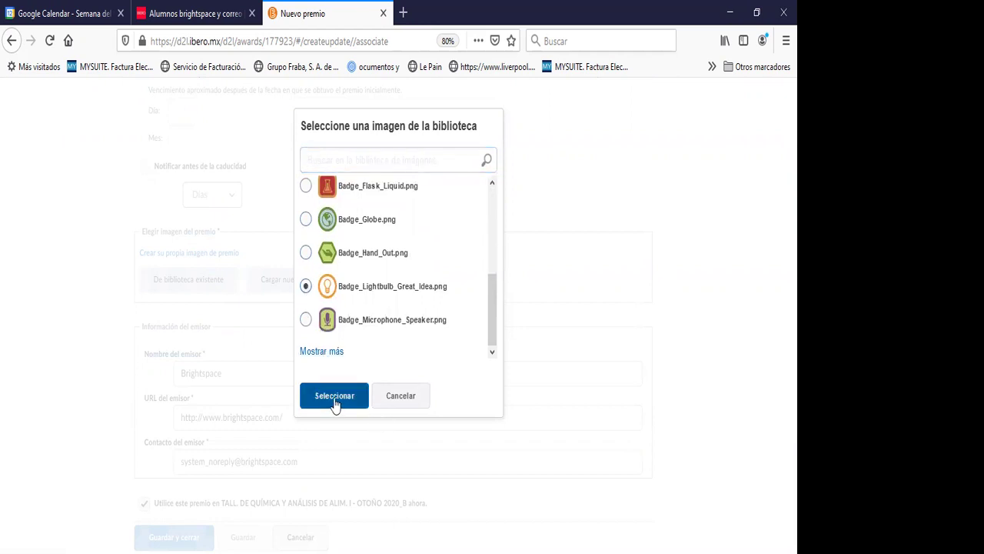
pyautogui.click(335, 396)
# Step: Save the new 1er Examen Parcial award with the default issuer information and close the form
pyautogui.scroll(-2, 310, 398)
pyautogui.click(189, 395)
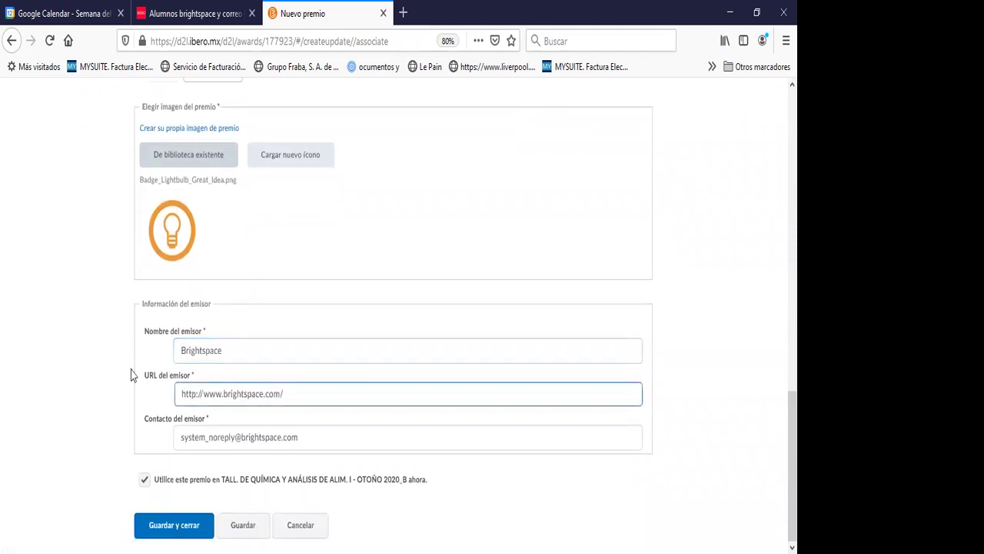
pyautogui.click(174, 525)
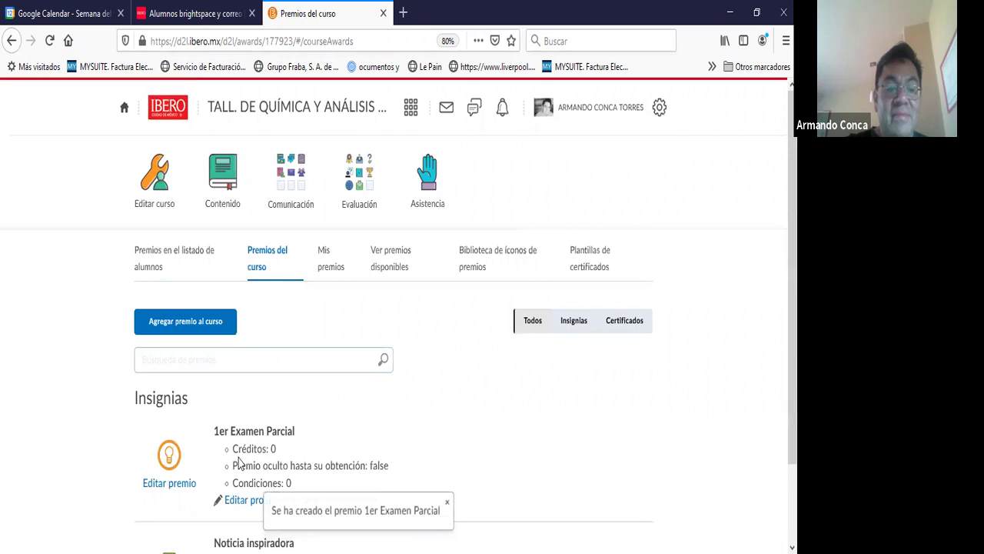
# Step: Open the properties of the 1er Examen Parcial award for editing in the course awards list
pyautogui.scroll(-2, 239, 462)
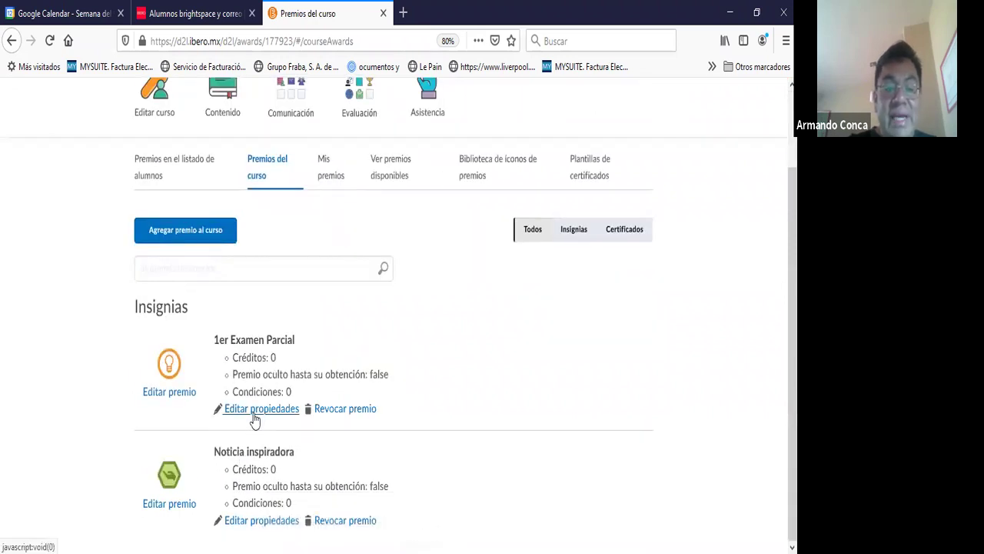
pyautogui.click(262, 410)
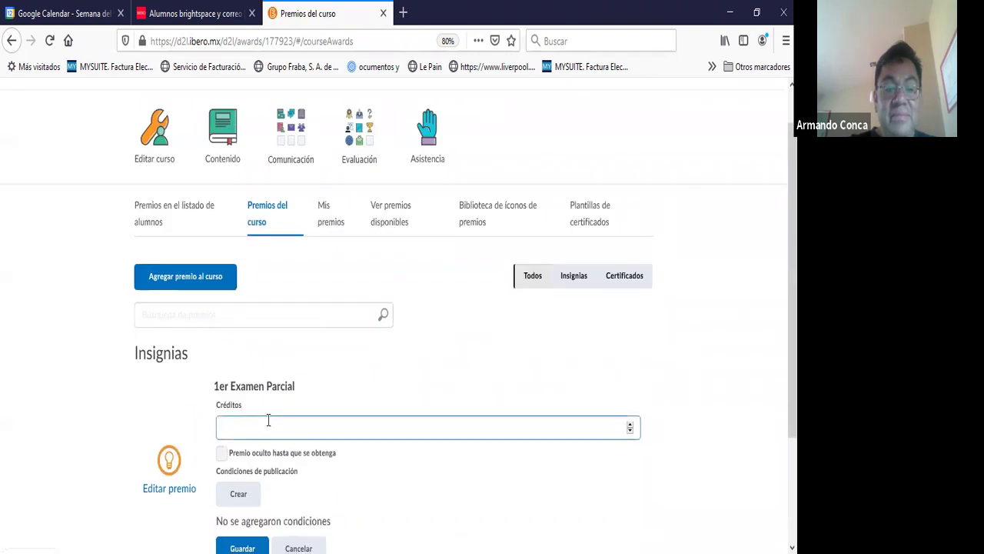
pyautogui.scroll(-3, 269, 420)
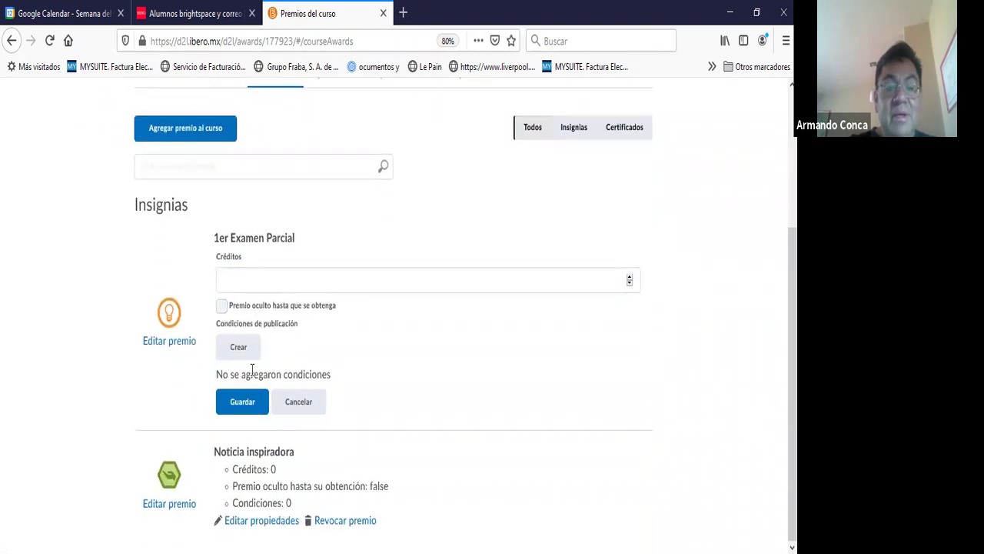
# Step: Examine the release condition types available for the 1er Examen Parcial award, leaving without creating a condition
pyautogui.click(238, 348)
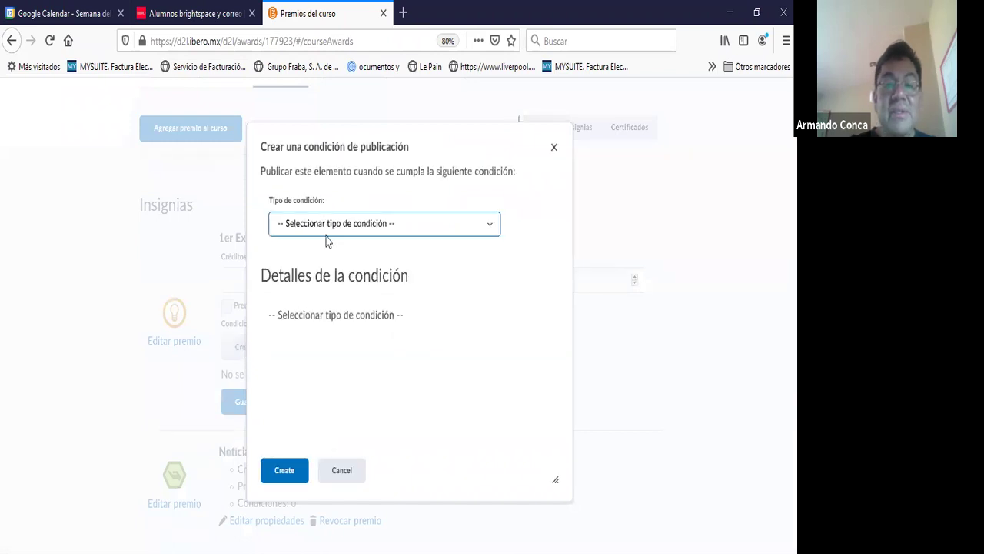
pyautogui.hotkey('alt', 'Down')
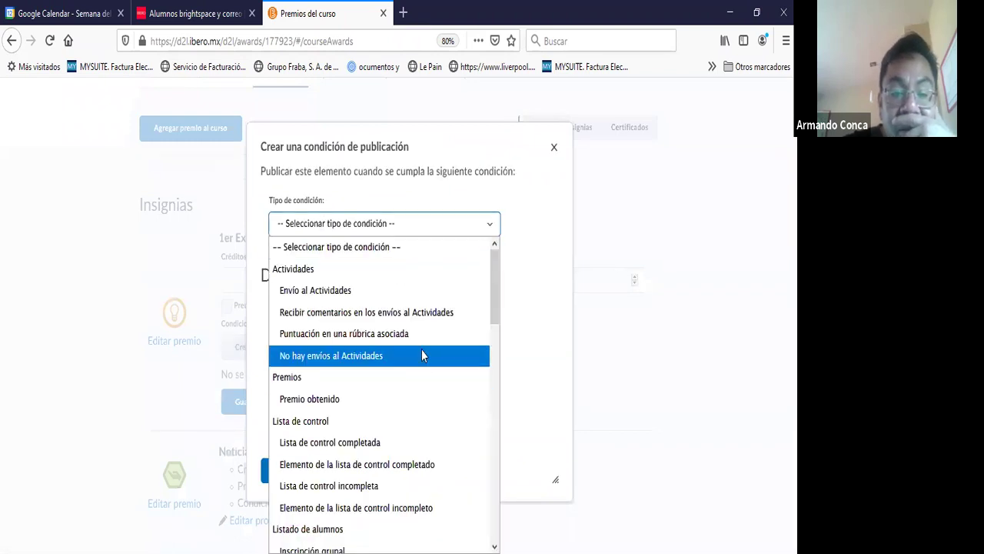
pyautogui.scroll(-1, 420, 350)
pyautogui.scroll(-2, 422, 354)
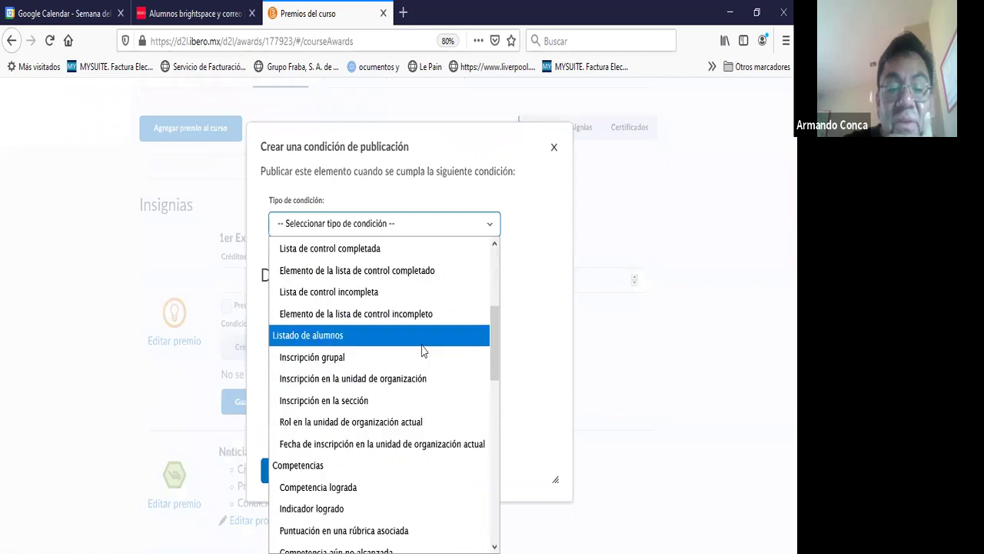
pyautogui.scroll(-3, 422, 352)
pyautogui.scroll(-1, 422, 348)
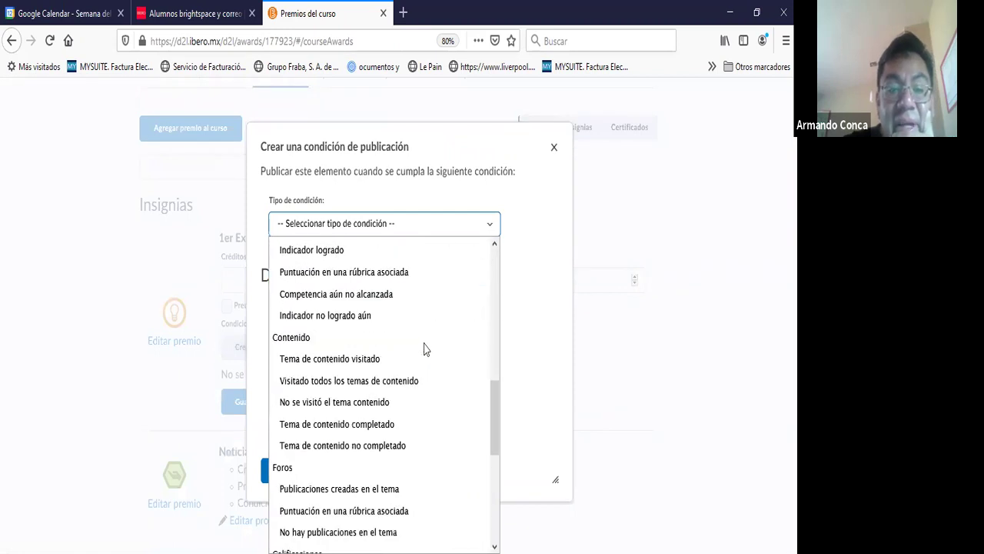
pyautogui.scroll(7, 426, 341)
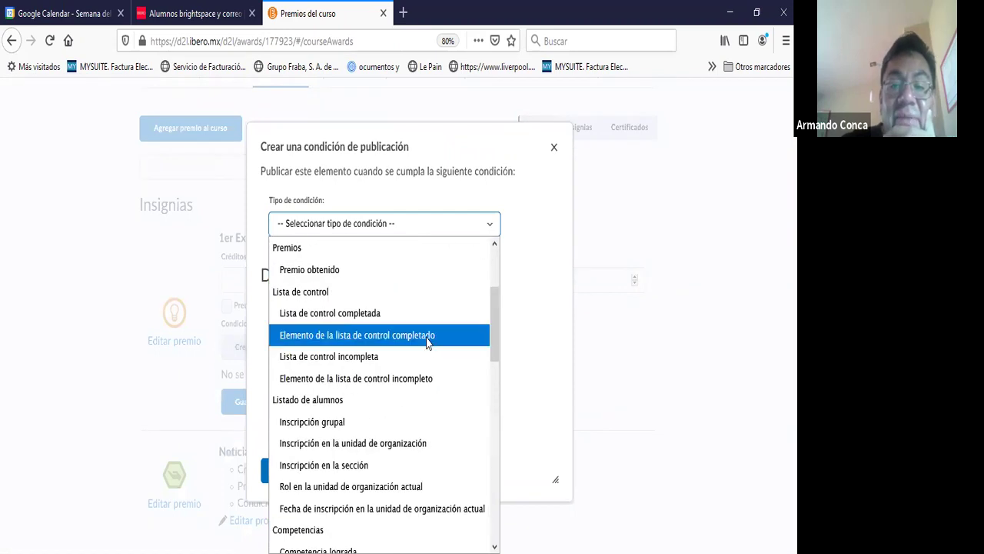
pyautogui.click(538, 202)
pyautogui.click(333, 472)
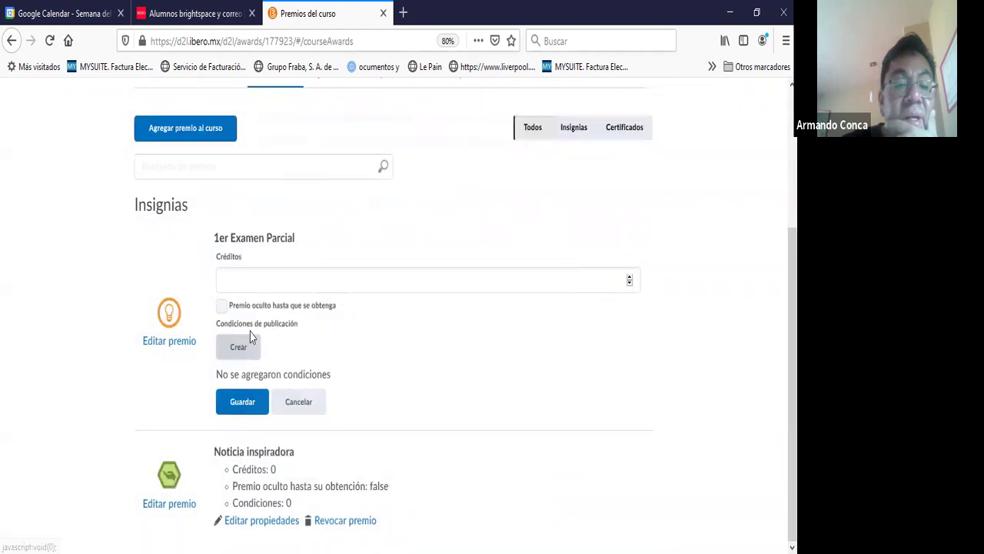
# Step: Start a new release condition for the 1er Examen Parcial award with Puntuación en un cuestionario as the condition type
pyautogui.click(243, 354)
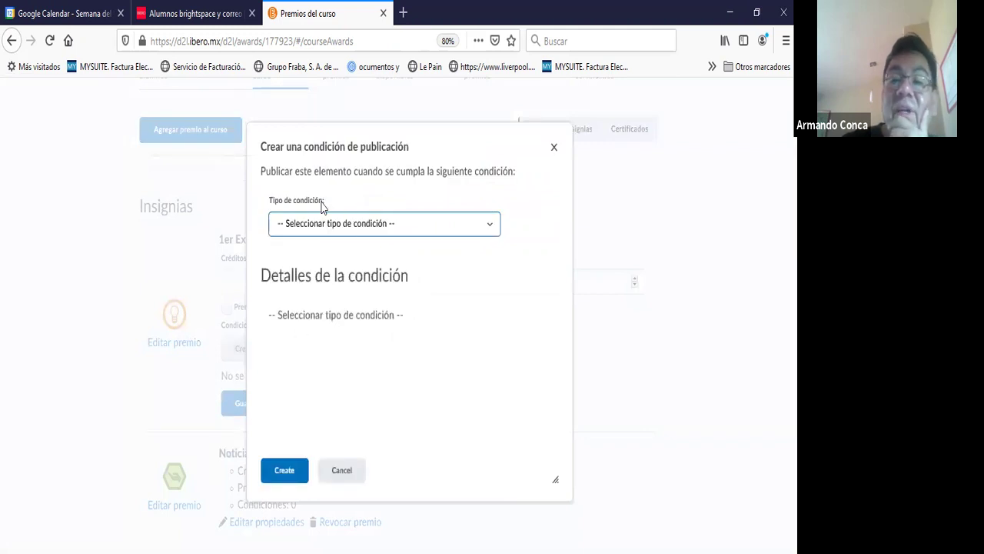
pyautogui.click(358, 229)
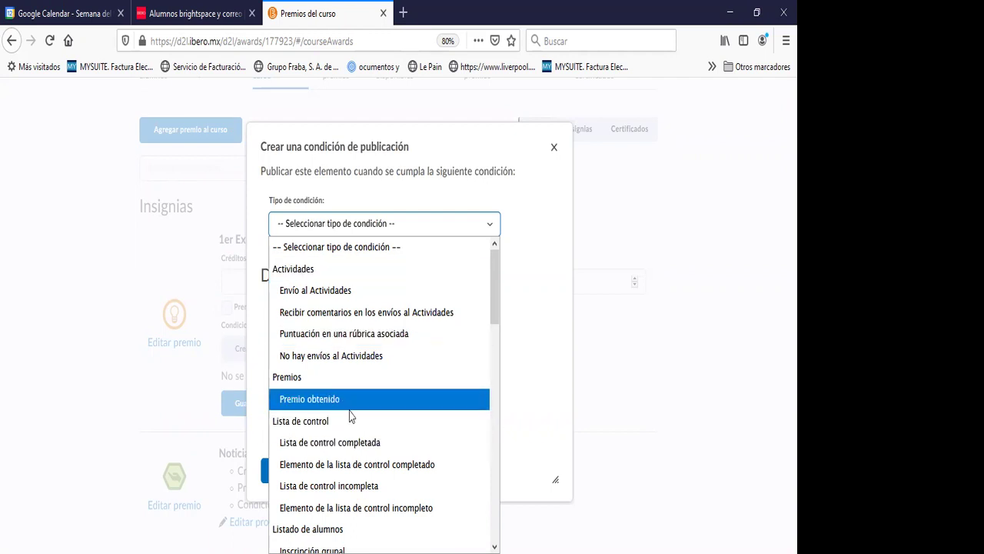
pyautogui.scroll(-2, 350, 415)
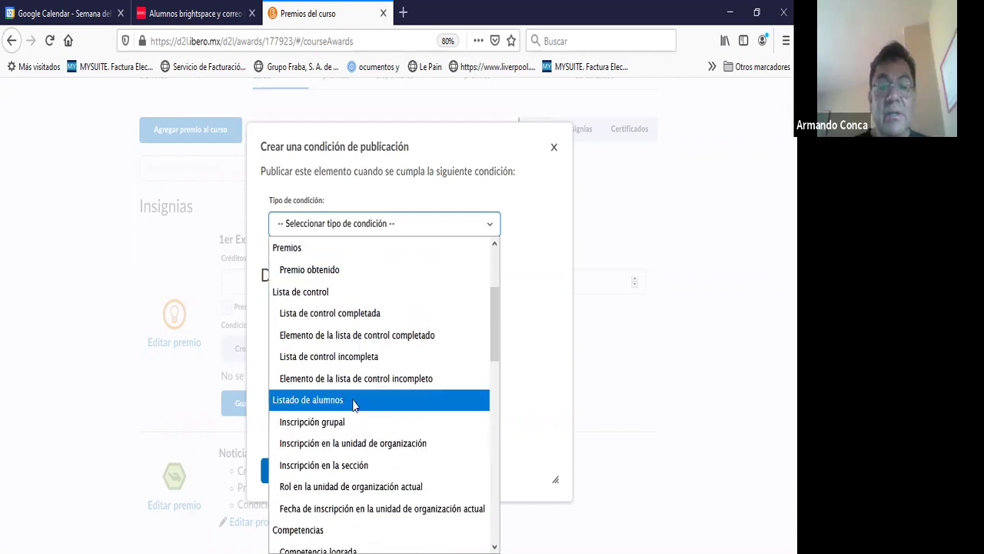
pyautogui.scroll(-2, 353, 405)
pyautogui.scroll(-1, 336, 406)
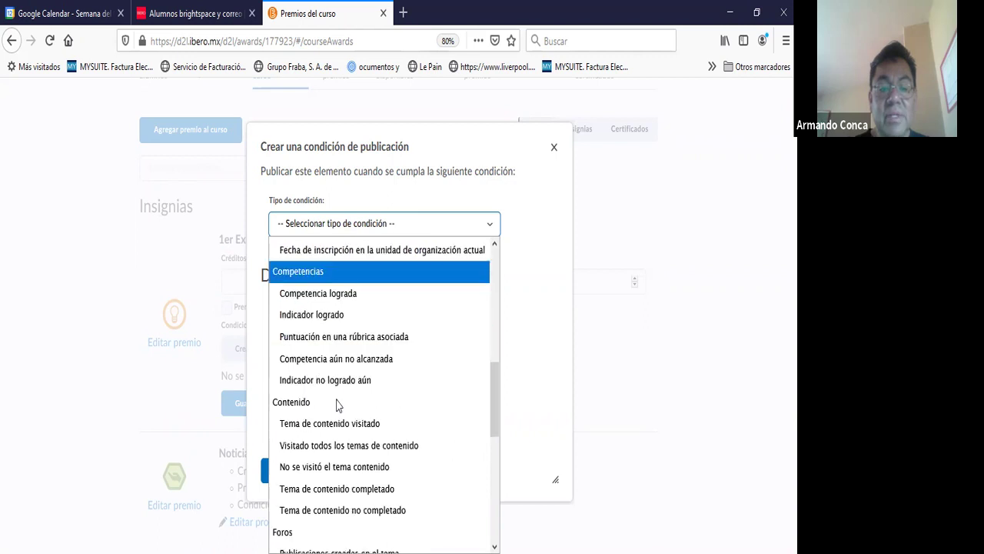
pyautogui.scroll(-1, 337, 405)
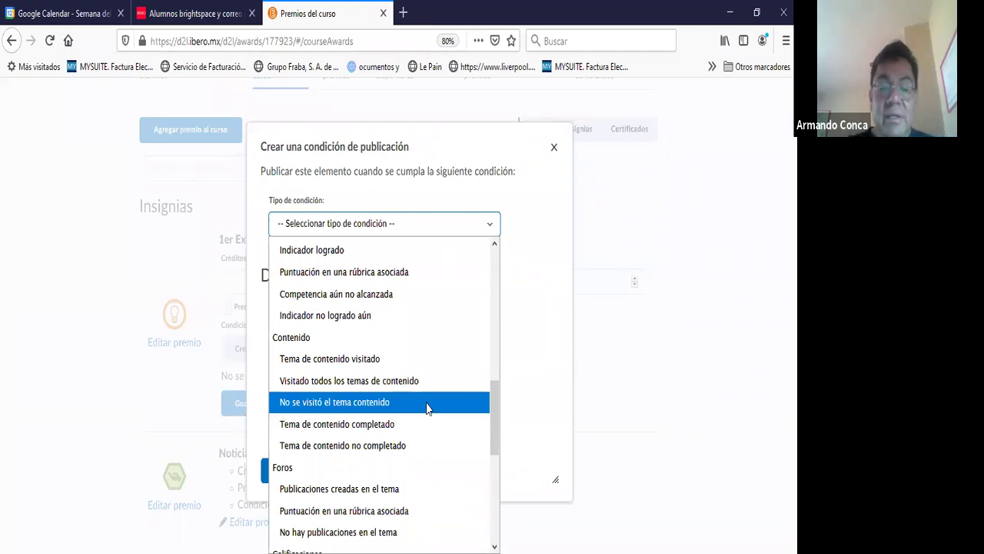
pyautogui.moveTo(501, 439); pyautogui.dragTo(496, 489)
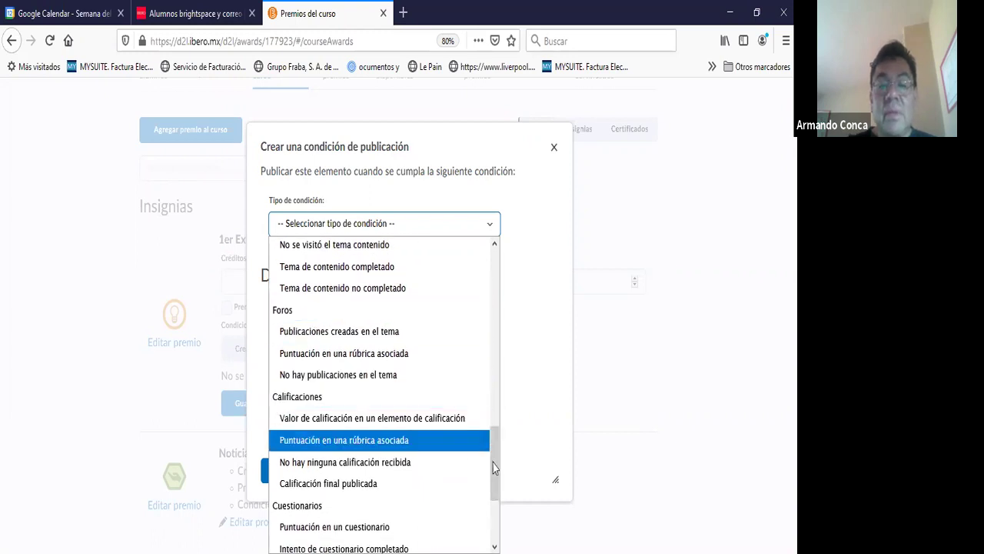
pyautogui.scroll(-2, 493, 463)
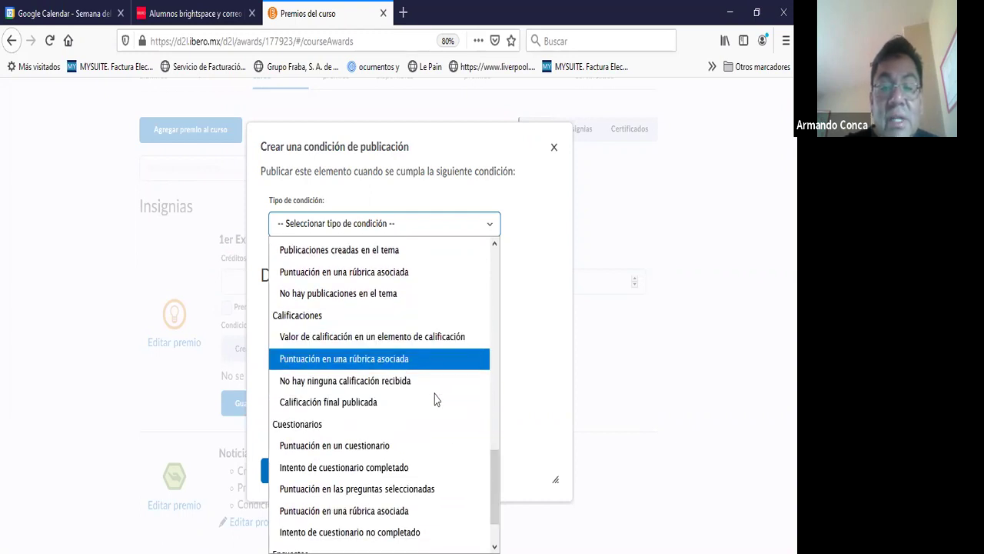
pyautogui.scroll(-3, 489, 484)
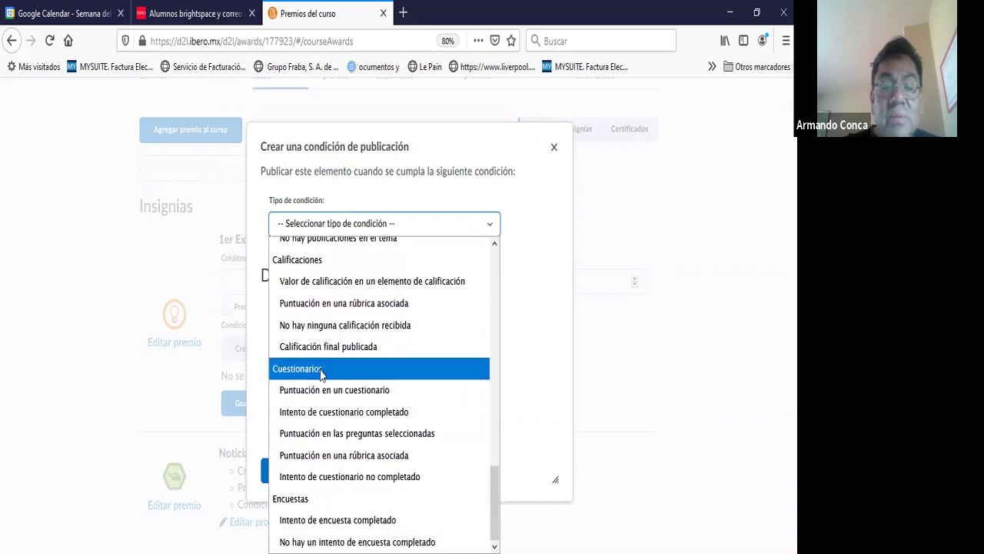
pyautogui.click(369, 392)
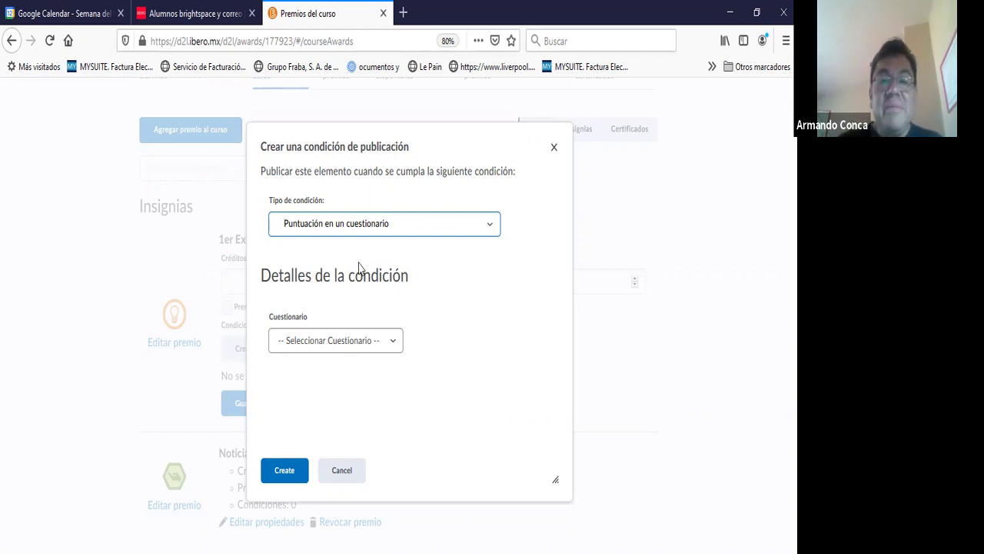
# Step: Set the condition details to quiz 1er Examen Parcial, criterion >=, and a grade of 90%
pyautogui.click(396, 344)
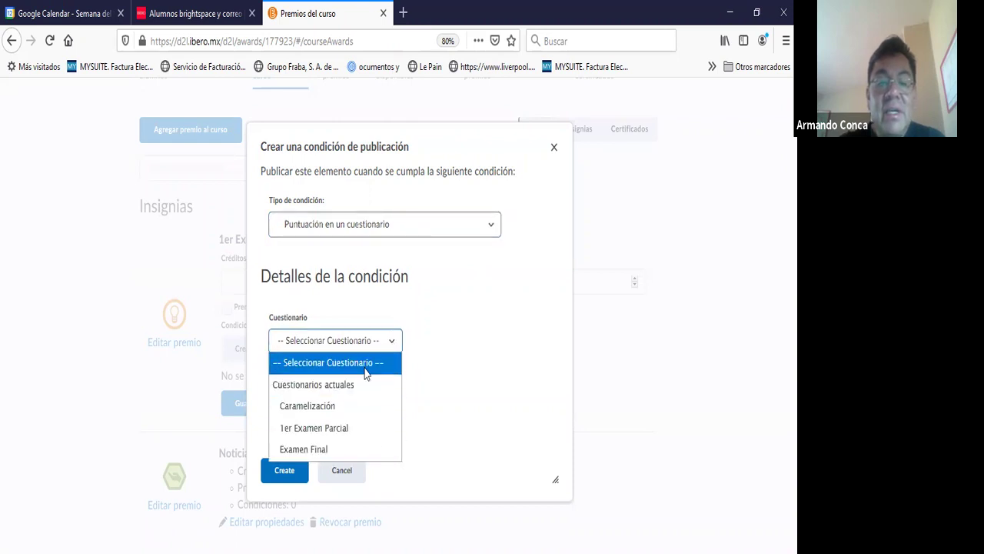
pyautogui.click(358, 433)
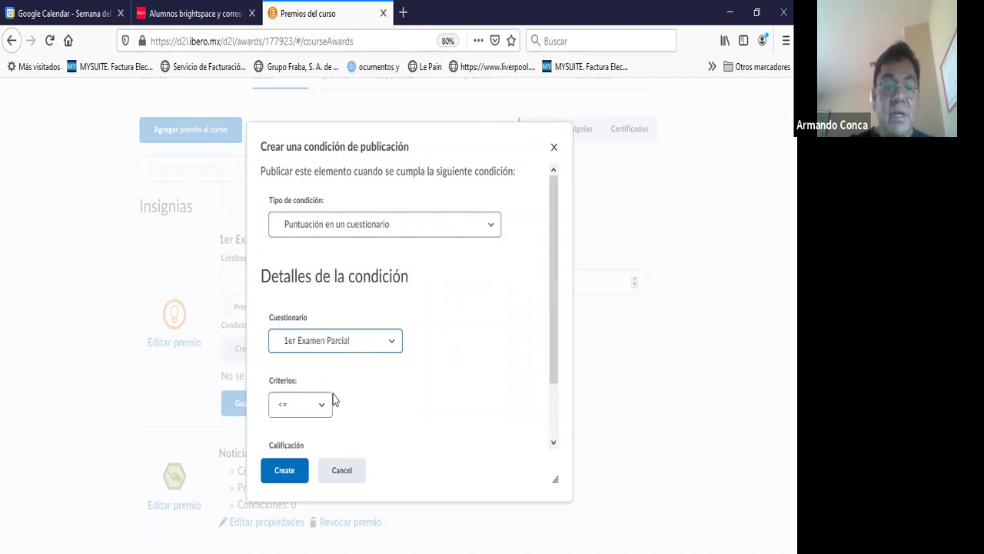
pyautogui.scroll(-2, 345, 389)
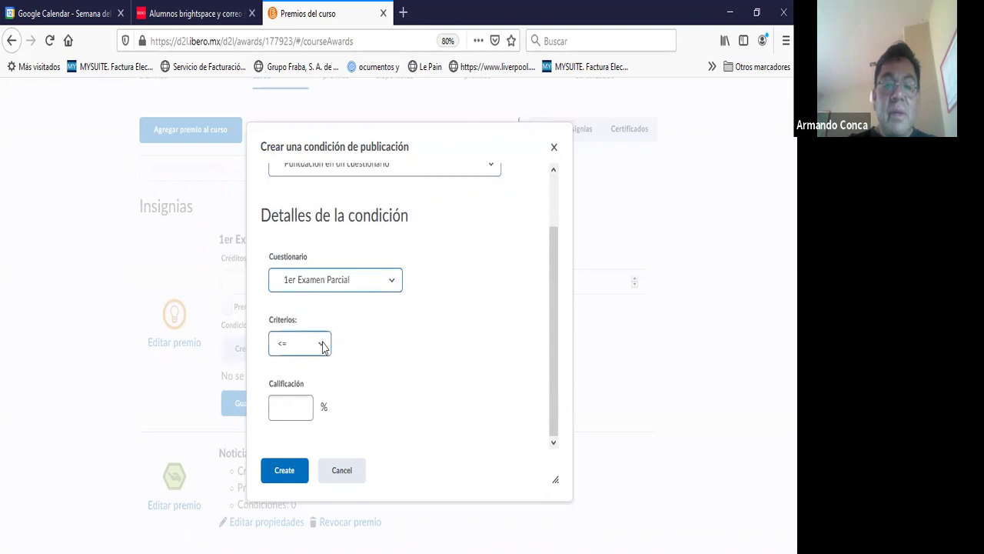
pyautogui.click(323, 345)
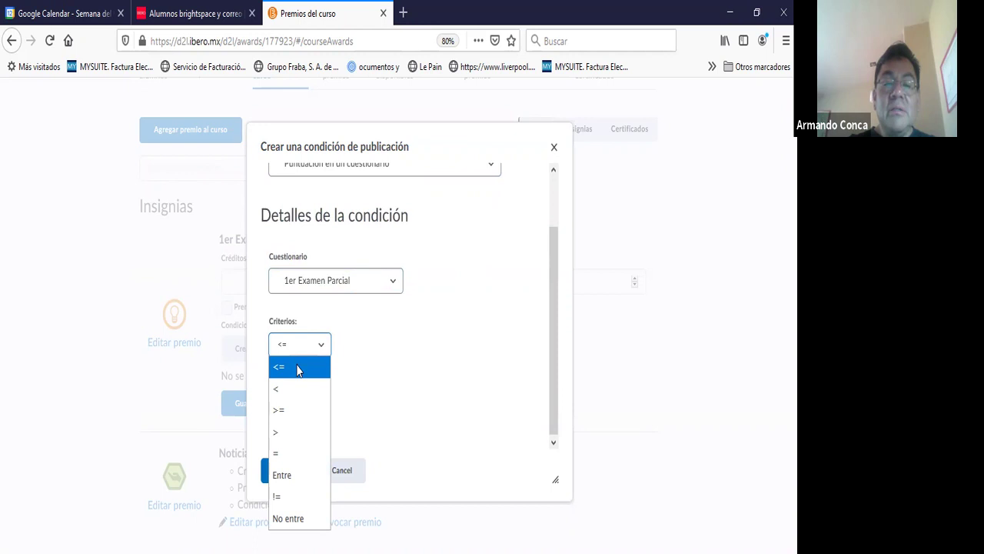
pyautogui.click(290, 415)
pyautogui.click(296, 409)
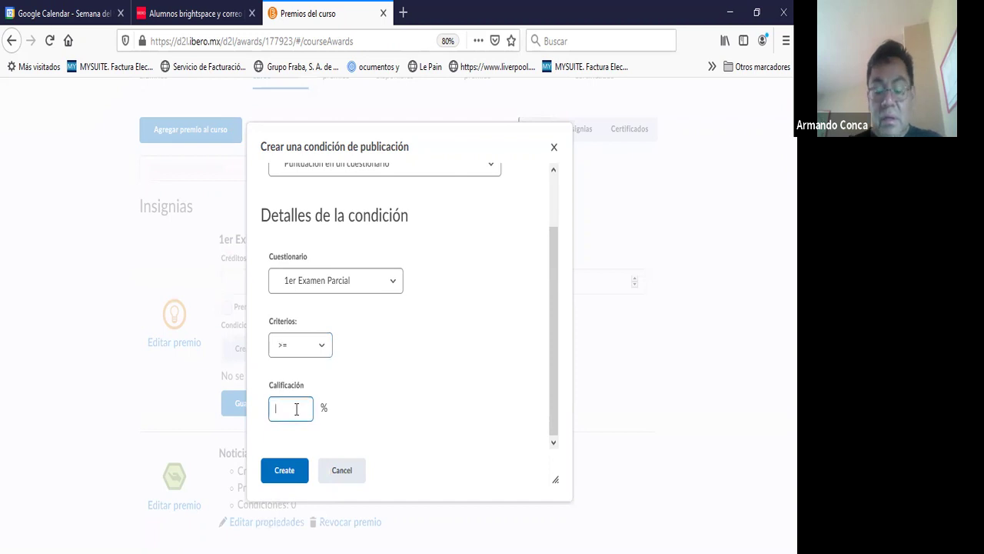
pyautogui.write('90')
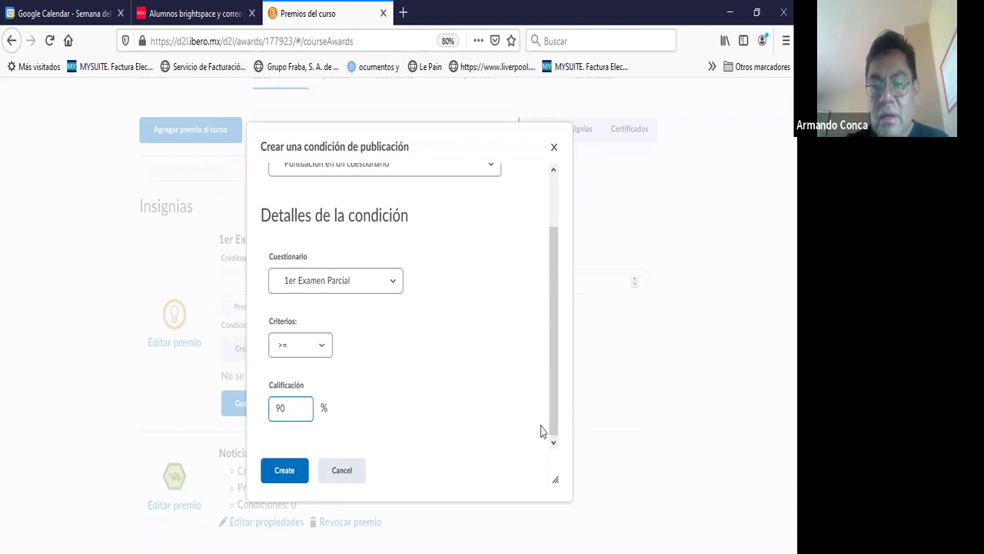
# Step: Create the quiz score condition and save the properties of the 1er Examen Parcial award
pyautogui.click(553, 445)
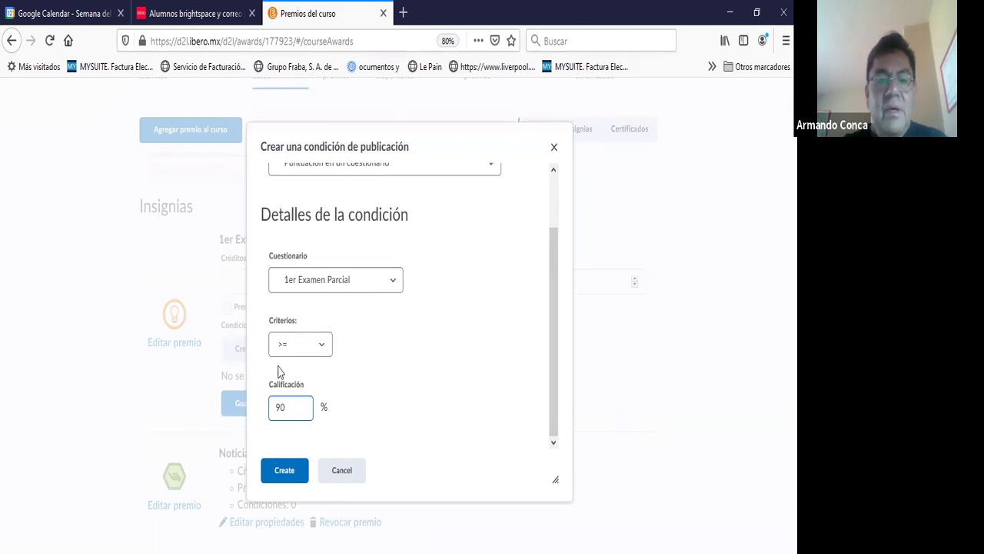
pyautogui.click(334, 369)
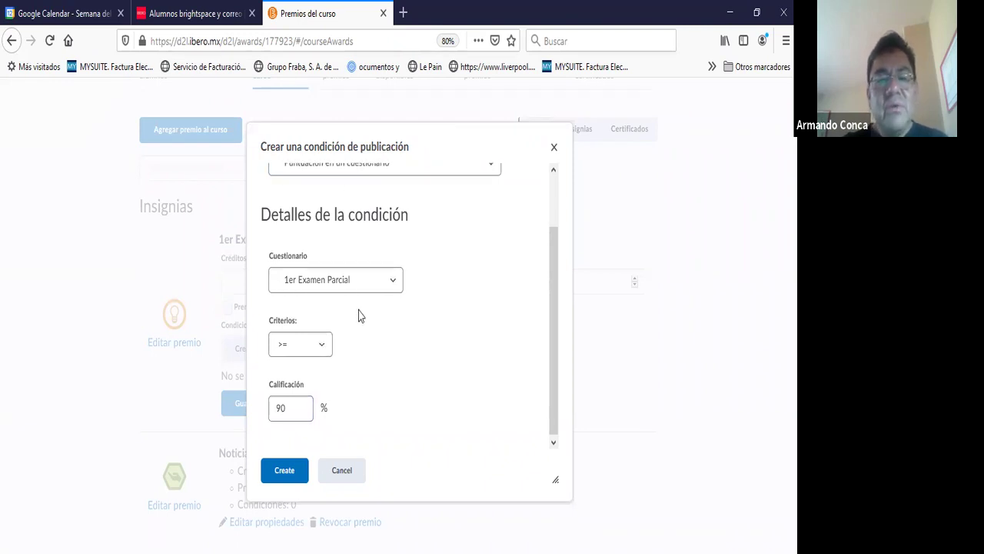
pyautogui.click(553, 446)
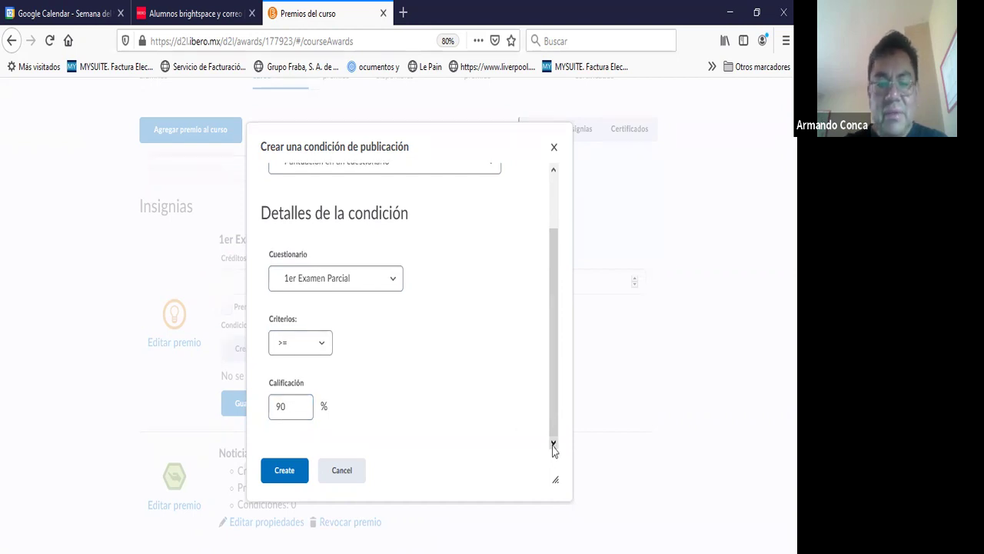
pyautogui.click(286, 474)
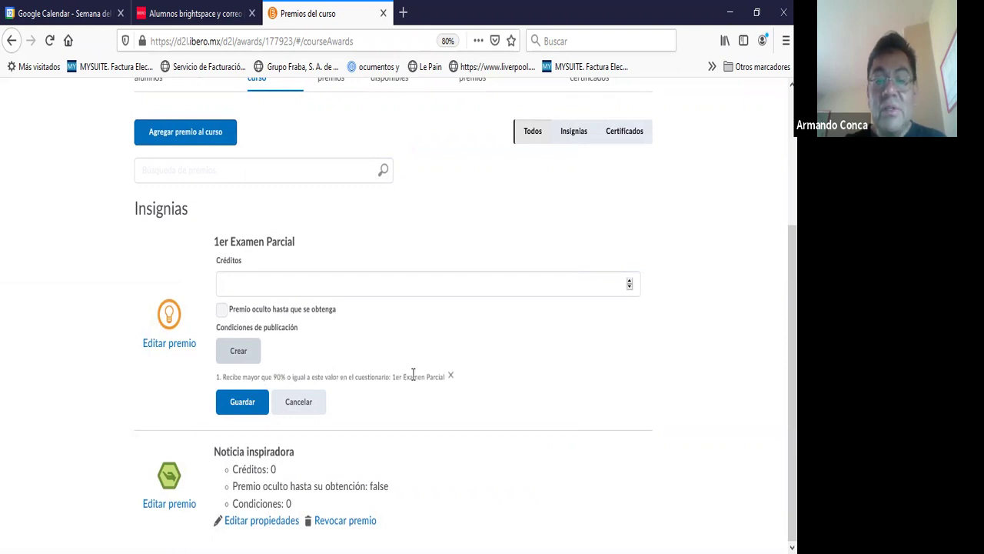
pyautogui.click(249, 403)
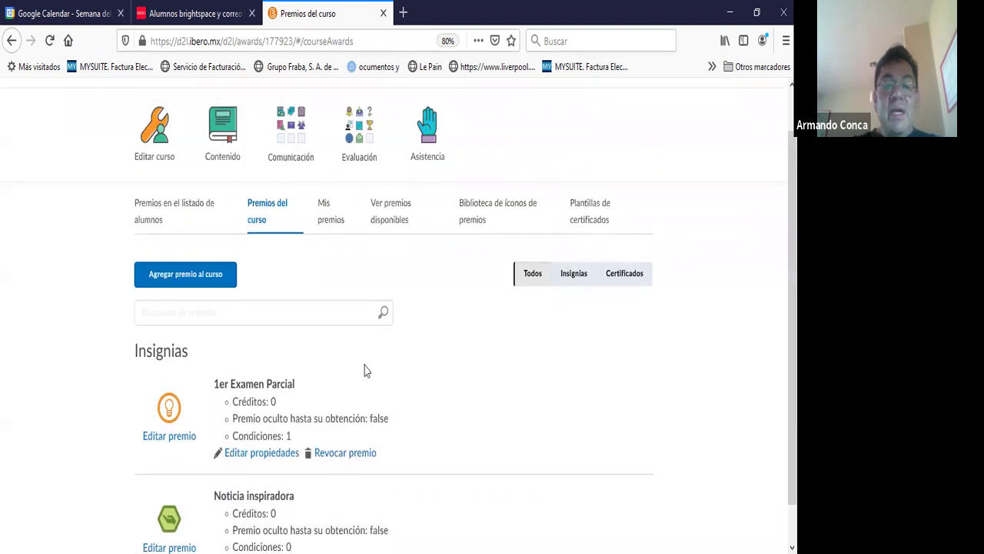
# Step: Review the class list awards overview to check which students hold course awards
pyautogui.scroll(-1, 365, 371)
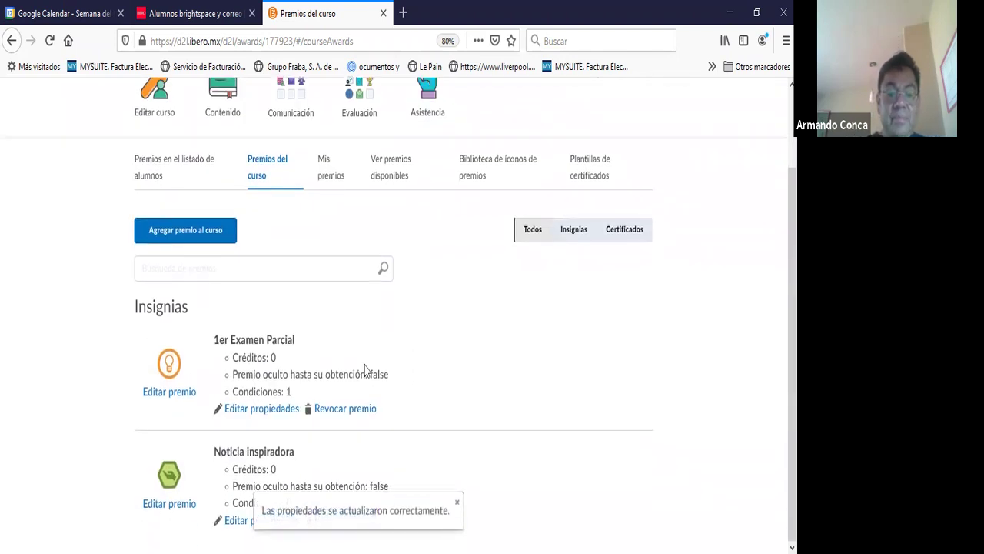
pyautogui.scroll(1, 215, 246)
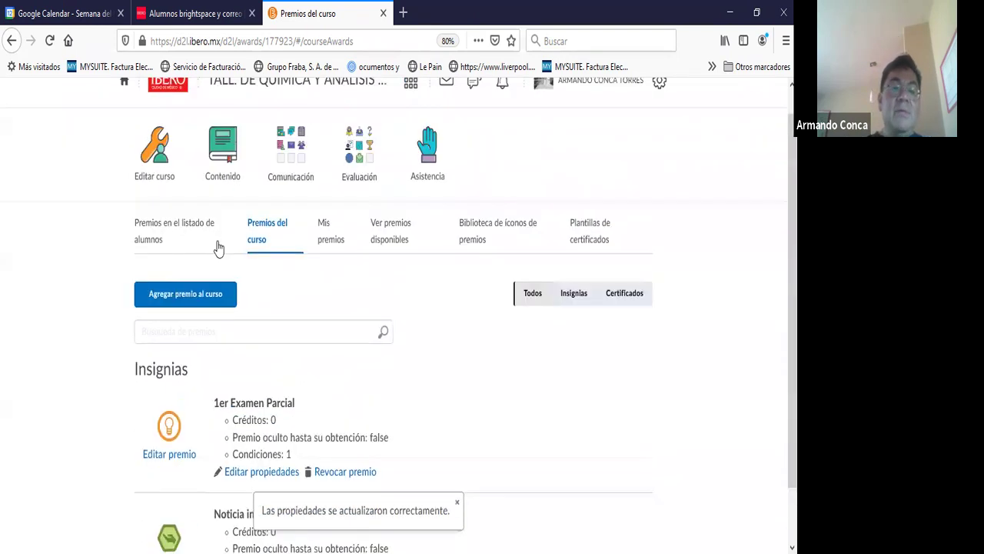
pyautogui.click(177, 225)
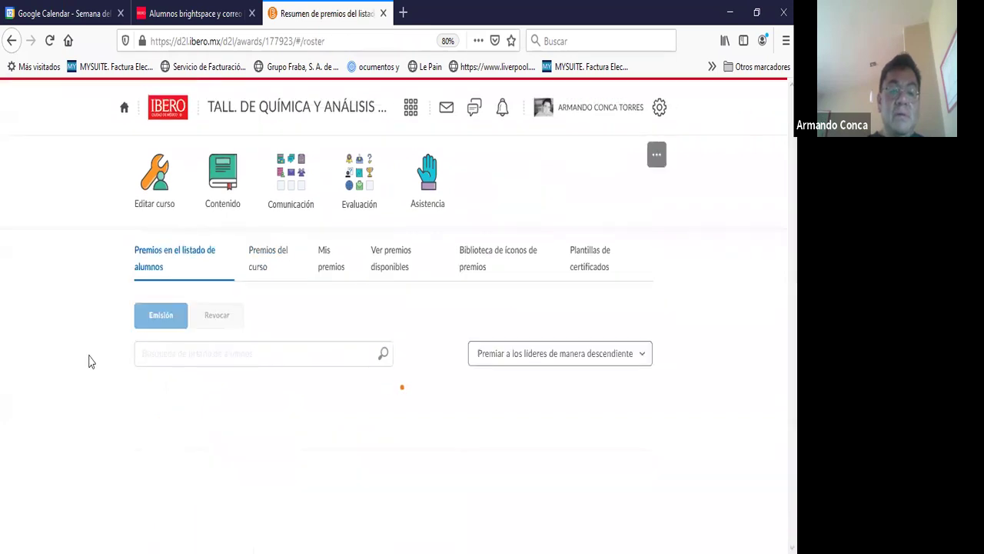
pyautogui.scroll(-10, 88, 363)
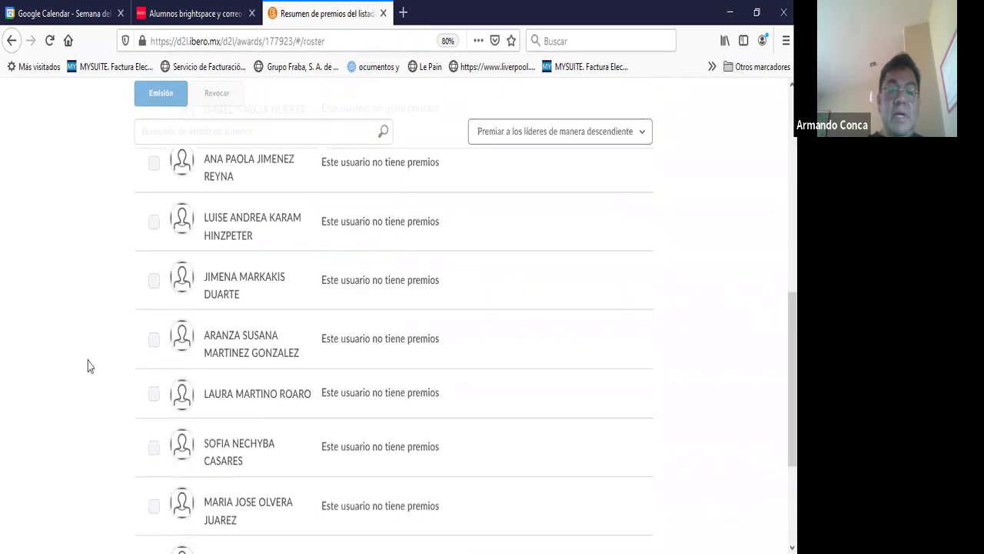
pyautogui.scroll(-3, 88, 366)
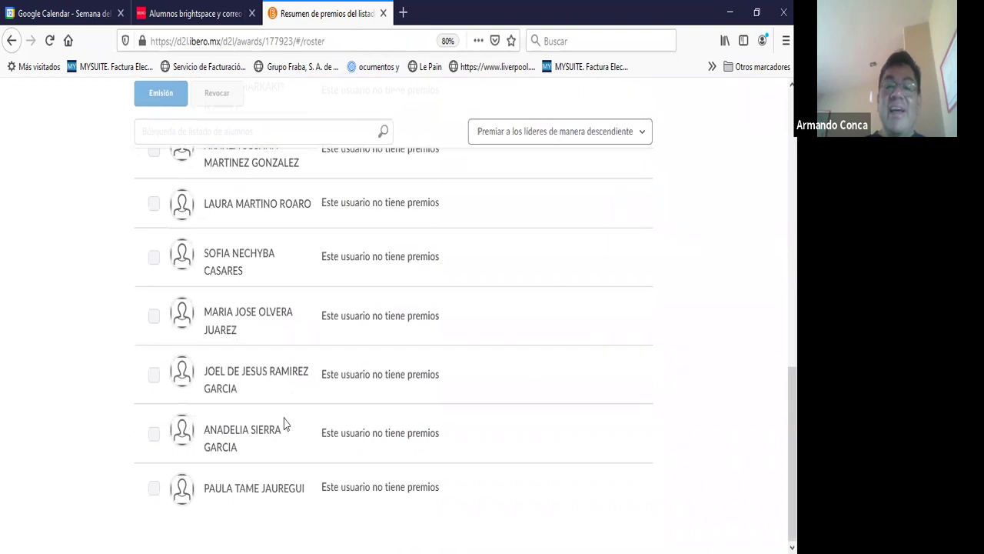
pyautogui.scroll(4, 291, 396)
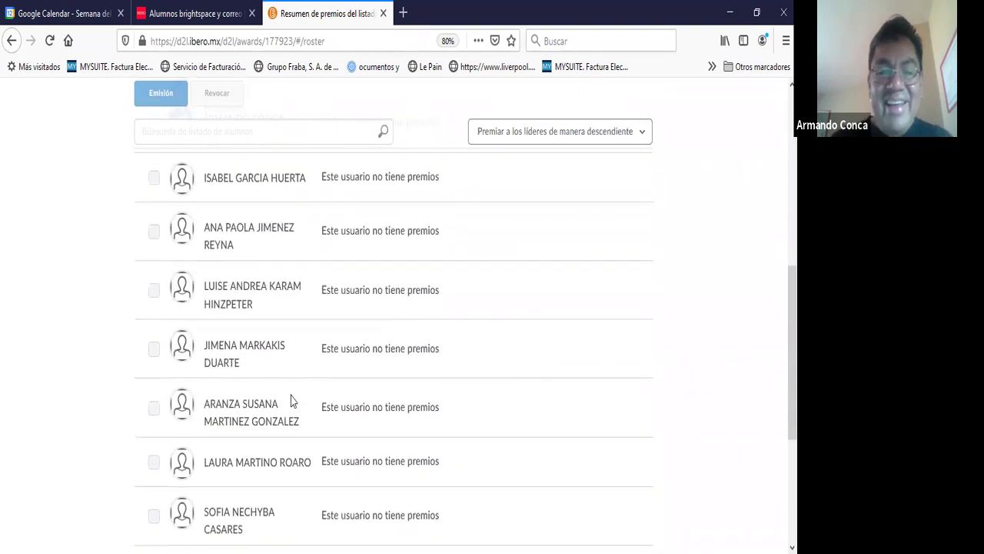
pyautogui.scroll(3, 291, 396)
pyautogui.scroll(2, 291, 396)
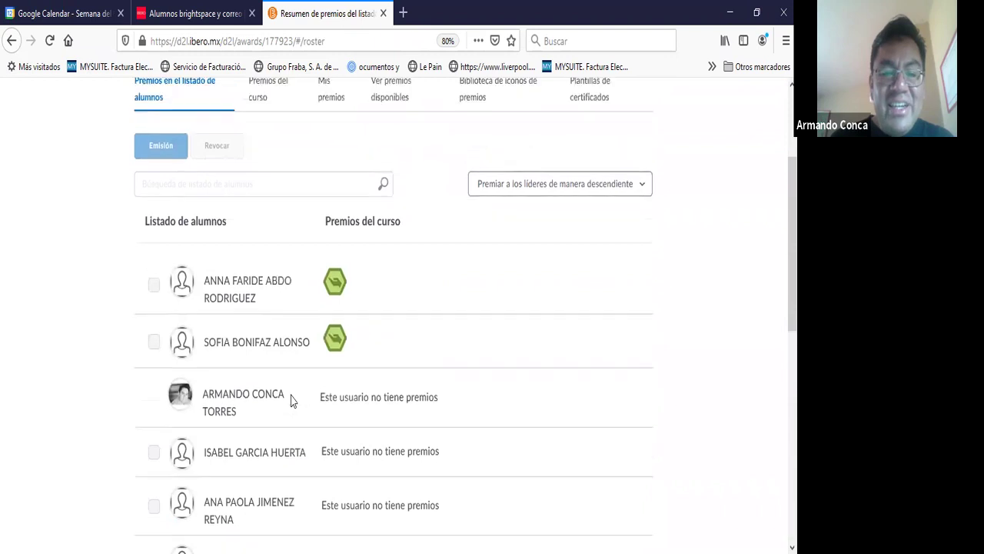
pyautogui.scroll(-3, 291, 396)
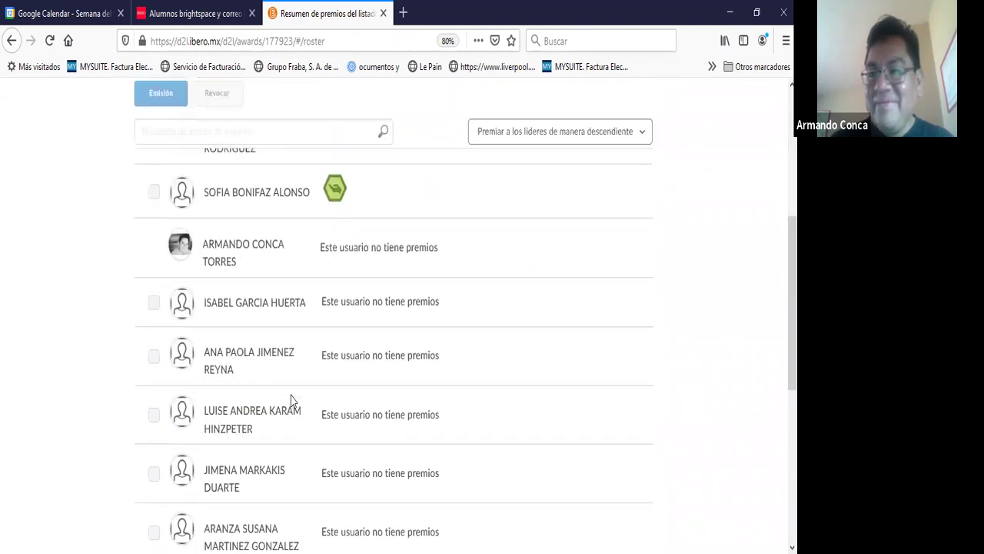
pyautogui.scroll(5, 290, 396)
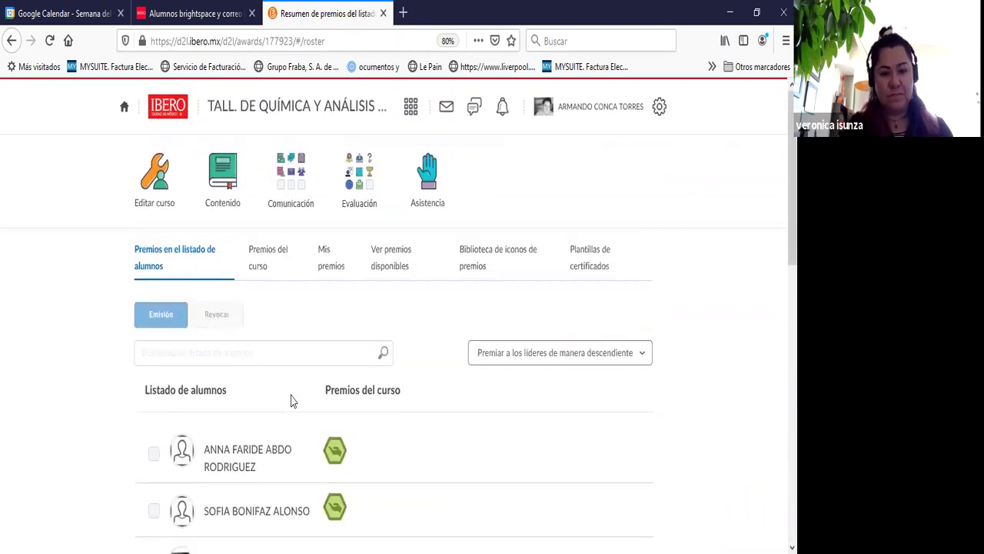
pyautogui.scroll(-3, 291, 396)
pyautogui.scroll(3, 289, 400)
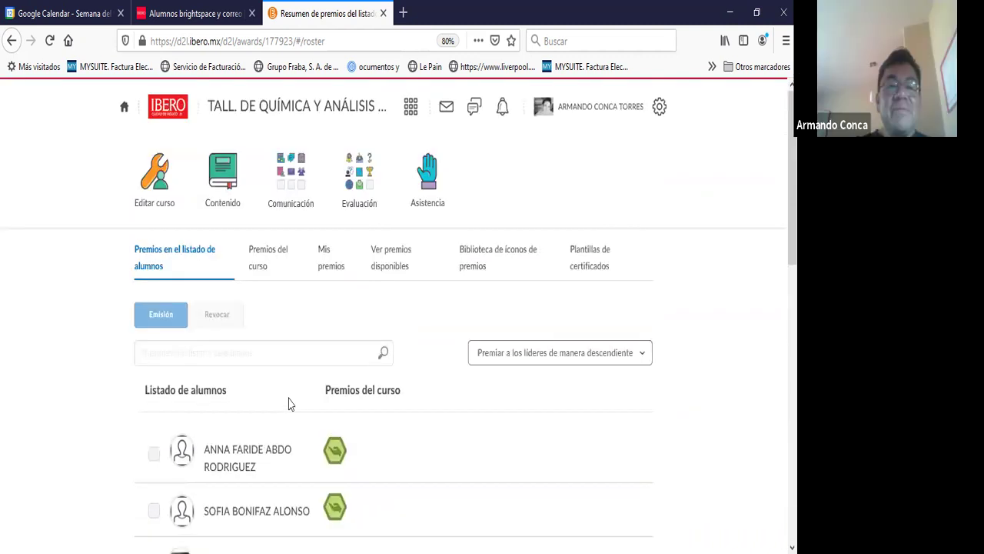
# Step: Return to the course awards list and reopen the properties of the 1er Examen Parcial award for editing
pyautogui.click(269, 263)
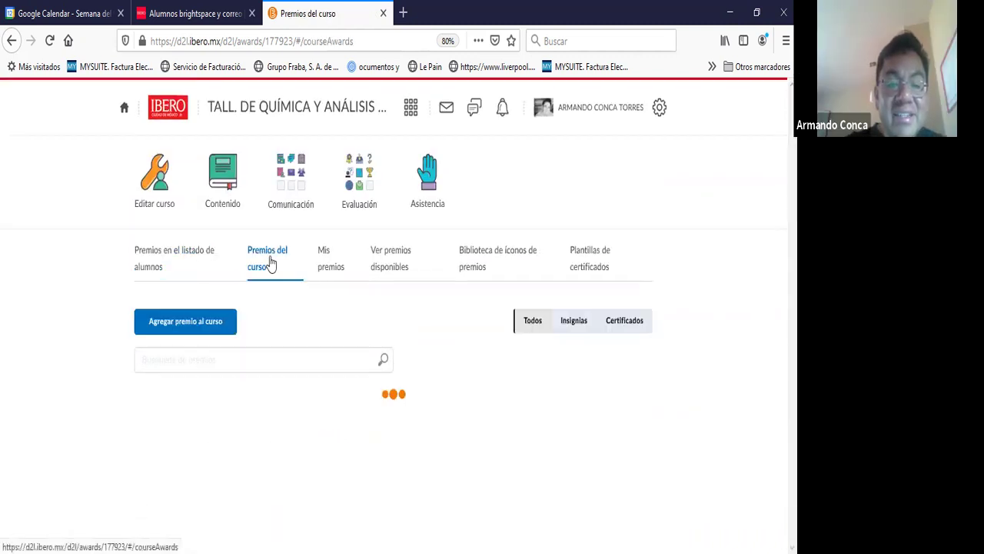
pyautogui.scroll(-2, 199, 453)
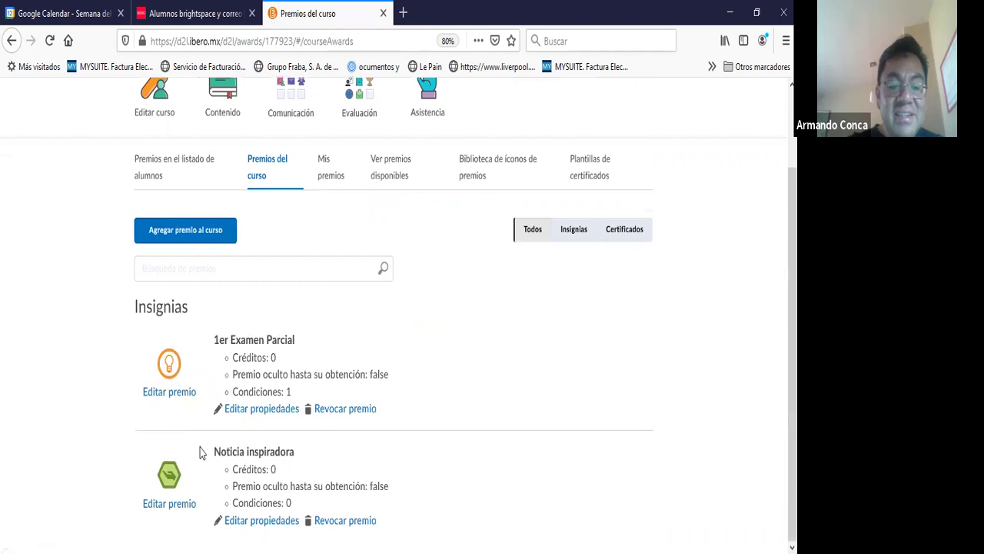
pyautogui.click(266, 521)
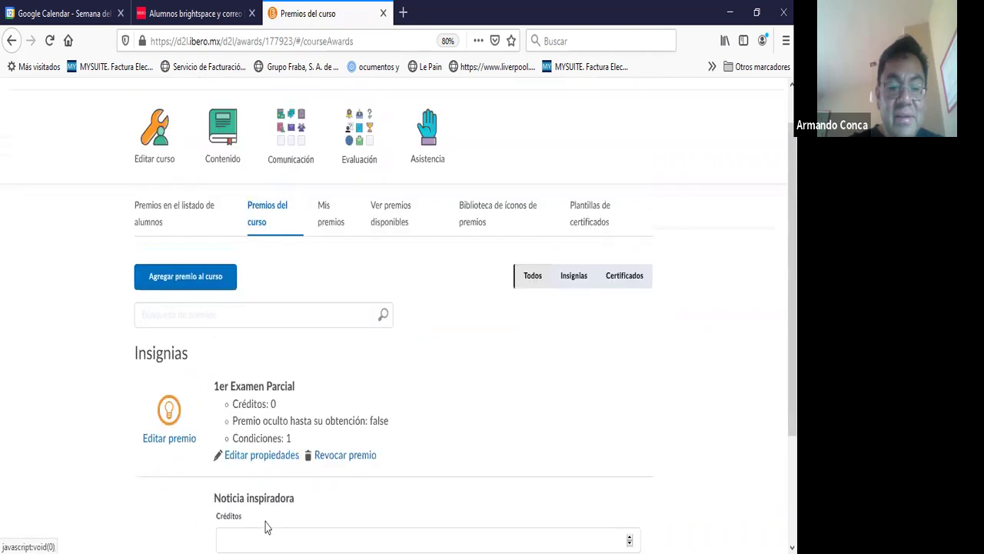
pyautogui.click(258, 456)
pyautogui.scroll(-3, 263, 456)
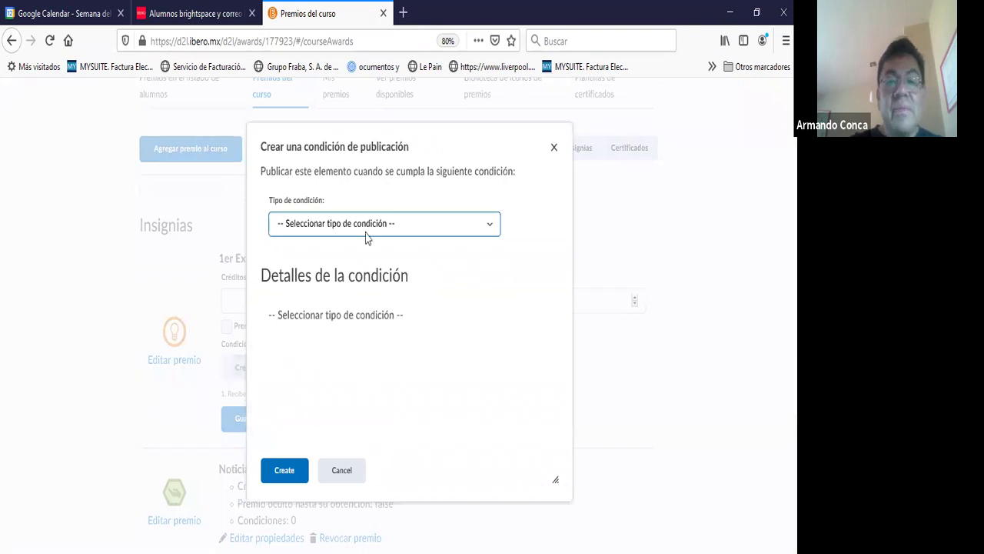
pyautogui.click(492, 225)
pyautogui.moveTo(493, 320); pyautogui.dragTo(475, 521)
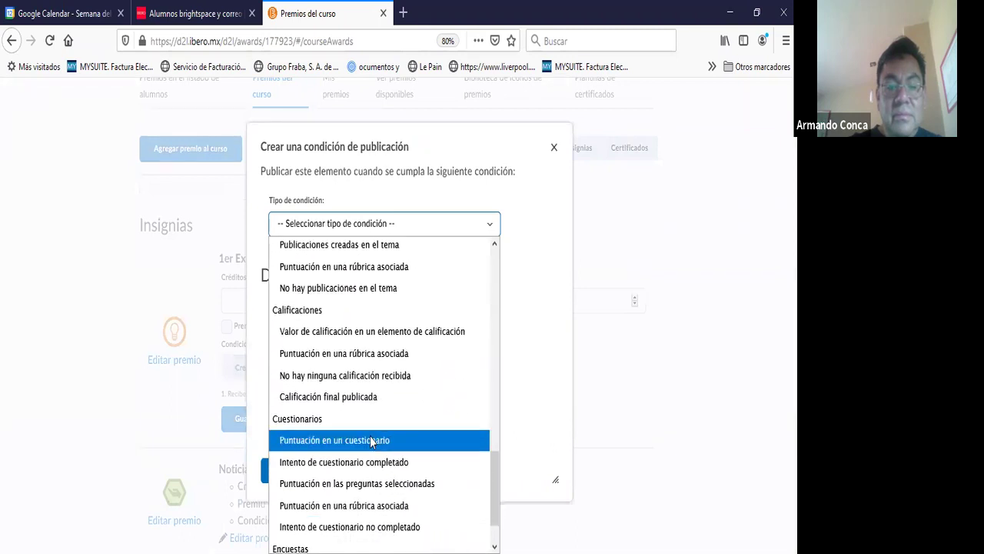
pyautogui.click(371, 440)
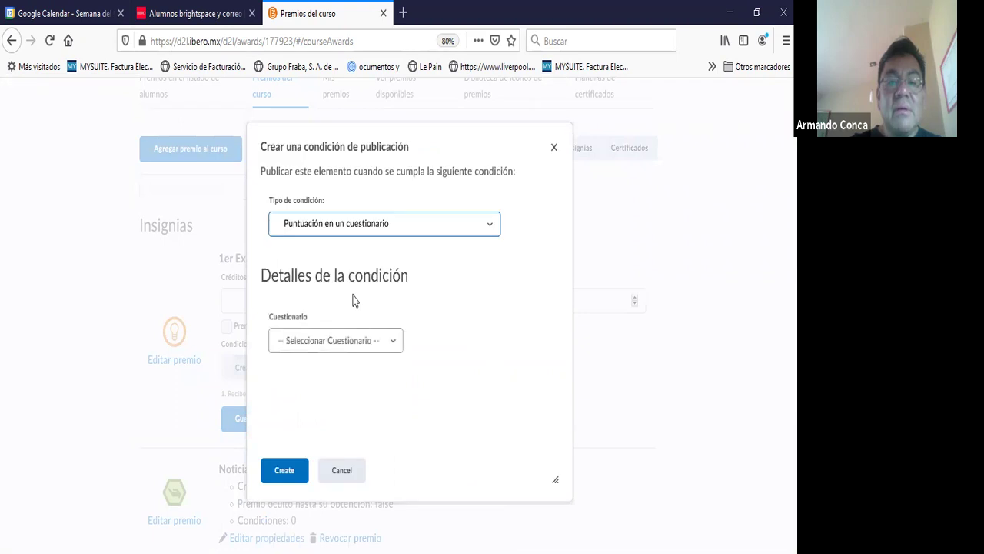
pyautogui.click(336, 342)
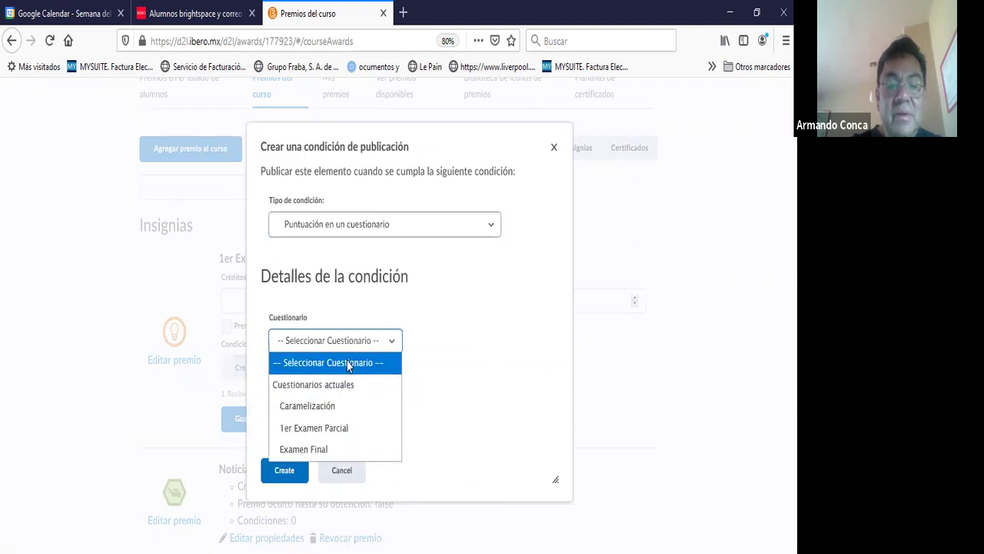
pyautogui.click(364, 478)
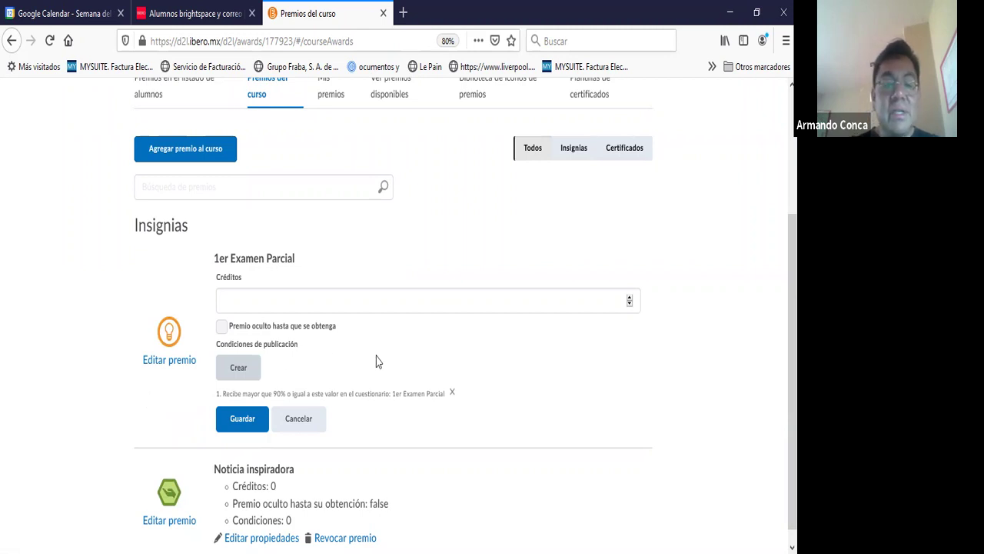
# Step: Open the course grades and examine the students' scores in the ExP1 column
pyautogui.scroll(-1, 376, 357)
pyautogui.scroll(4, 377, 357)
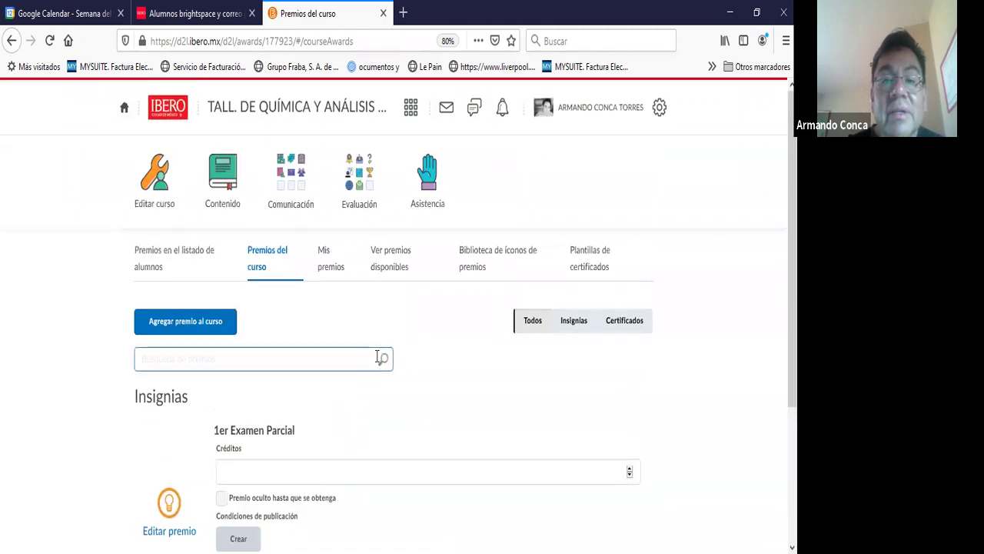
pyautogui.click(365, 216)
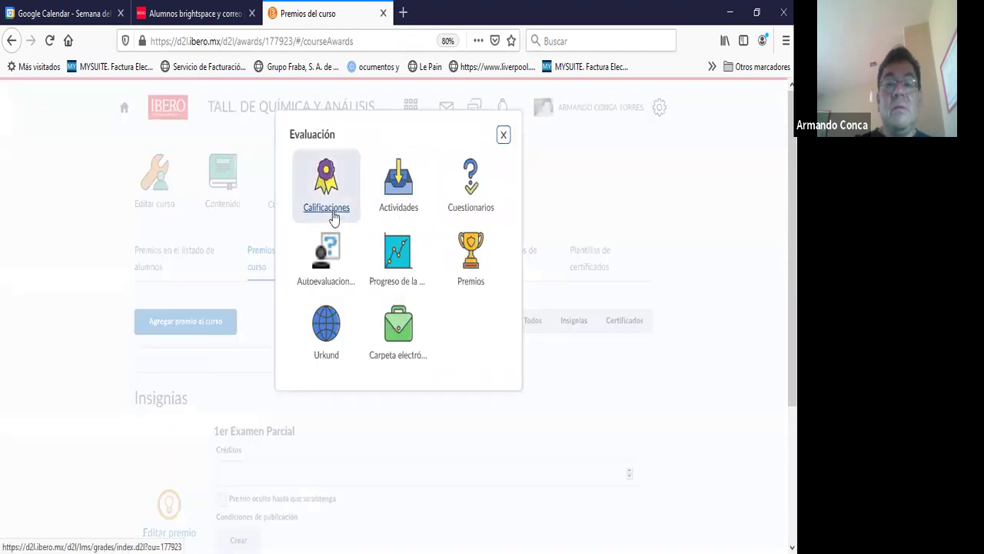
pyautogui.click(326, 204)
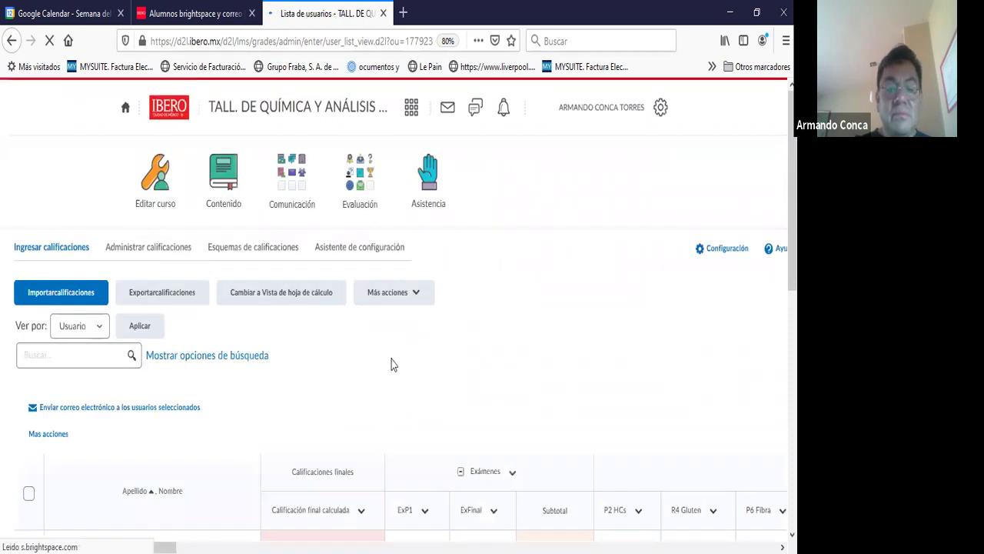
pyautogui.scroll(-3, 393, 363)
pyautogui.scroll(-3, 390, 364)
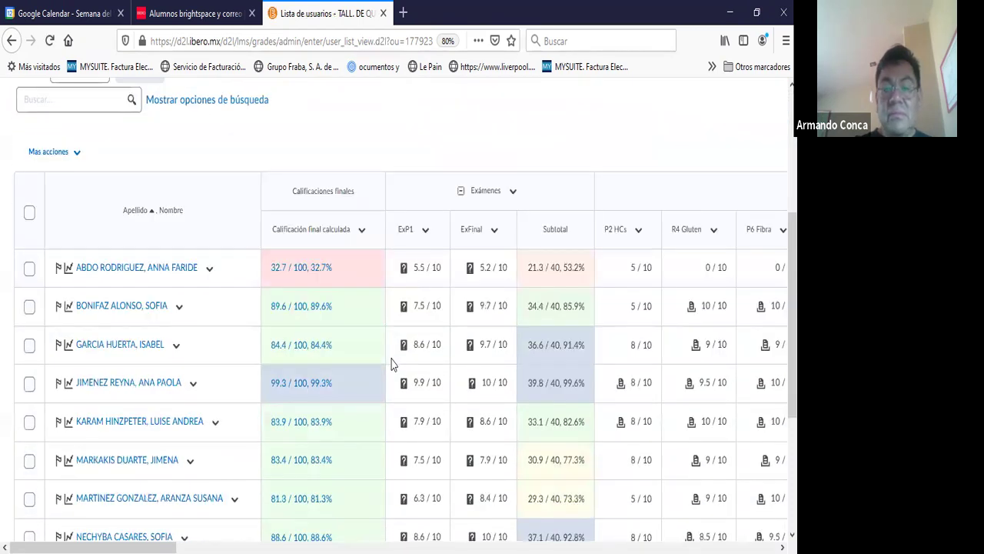
pyautogui.scroll(-2, 394, 356)
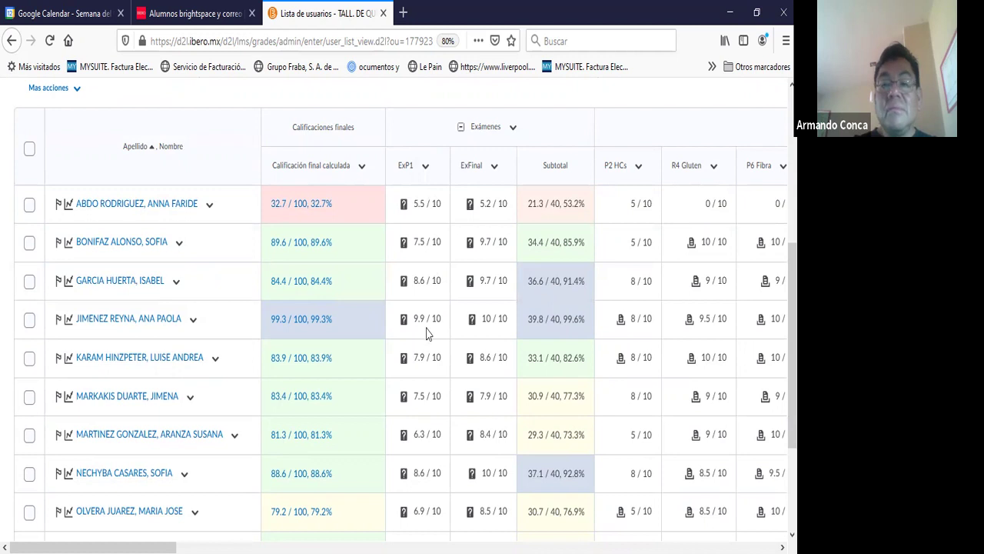
pyautogui.scroll(-4, 427, 343)
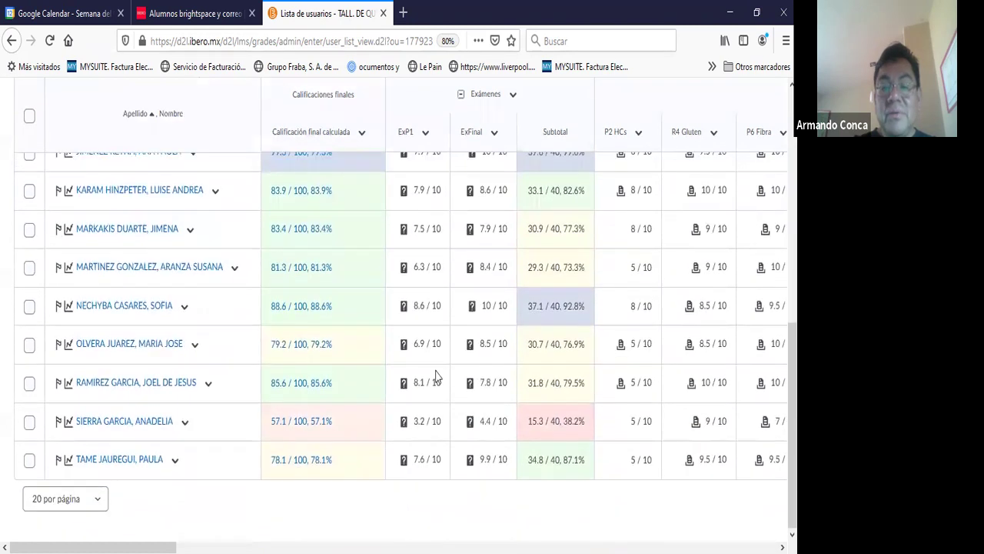
pyautogui.scroll(6, 435, 372)
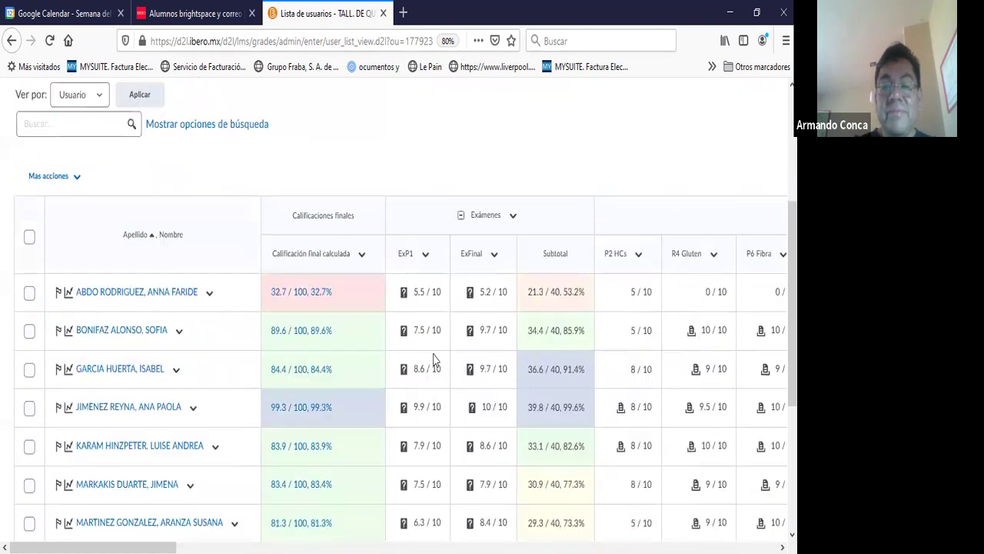
pyautogui.scroll(-1, 434, 360)
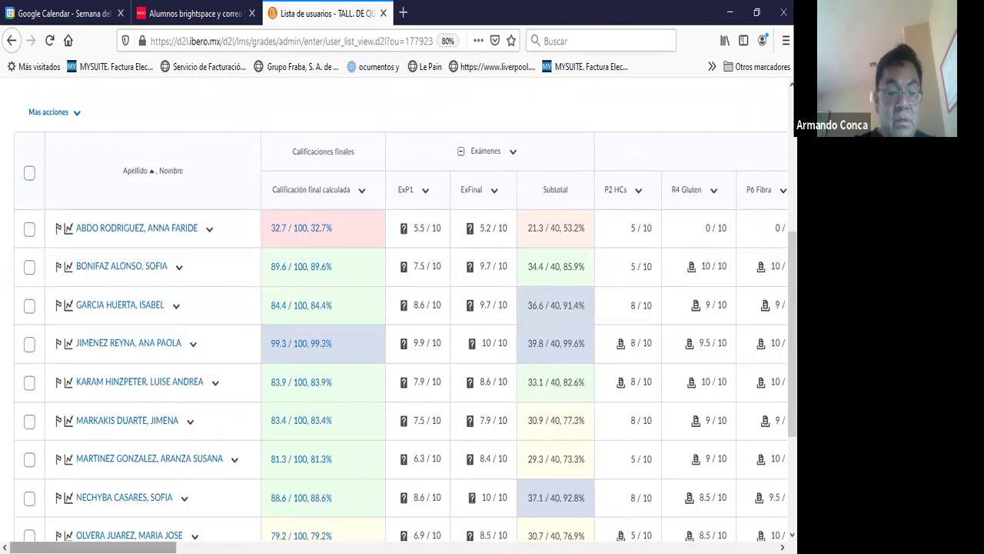
pyautogui.moveTo(92, 547); pyautogui.dragTo(69, 546)
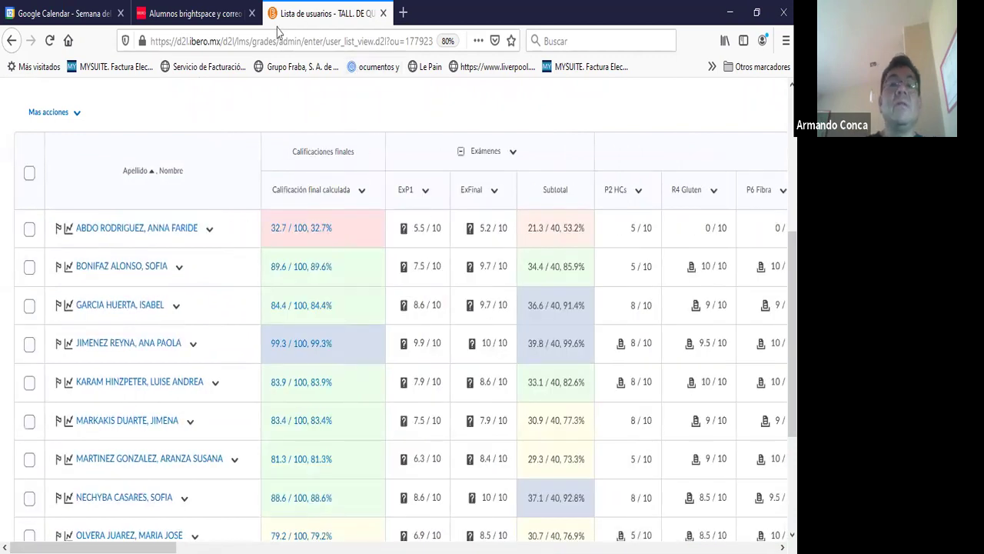
pyautogui.scroll(-3, 291, 150)
# Step: Go back to the course awards tool and check which students on the class list hold awards
pyautogui.scroll(6, 291, 154)
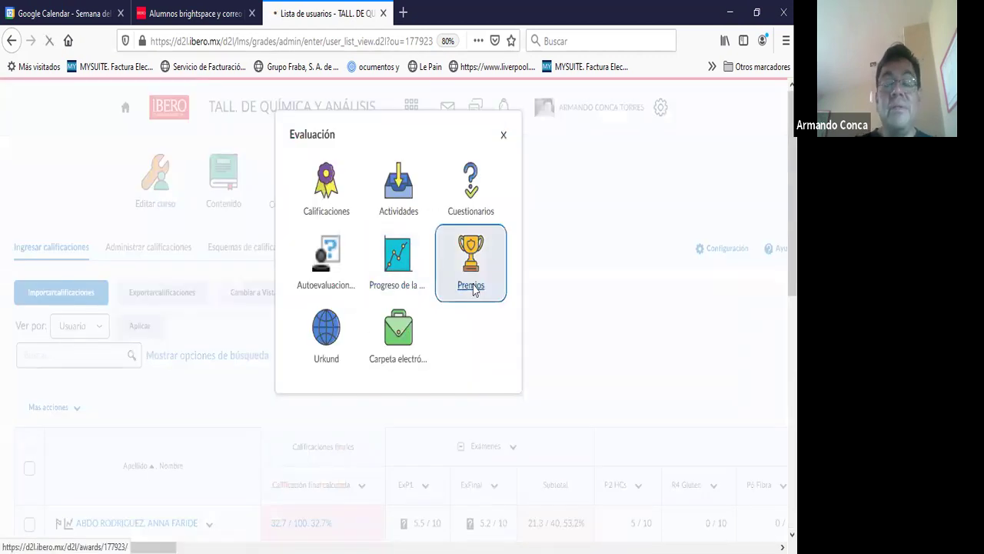
pyautogui.click(473, 289)
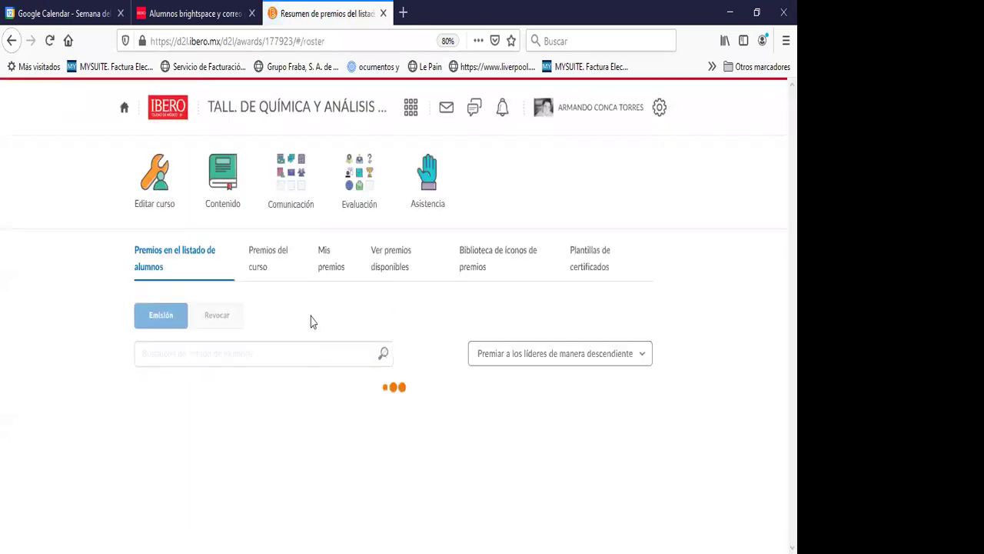
pyautogui.scroll(-3, 311, 317)
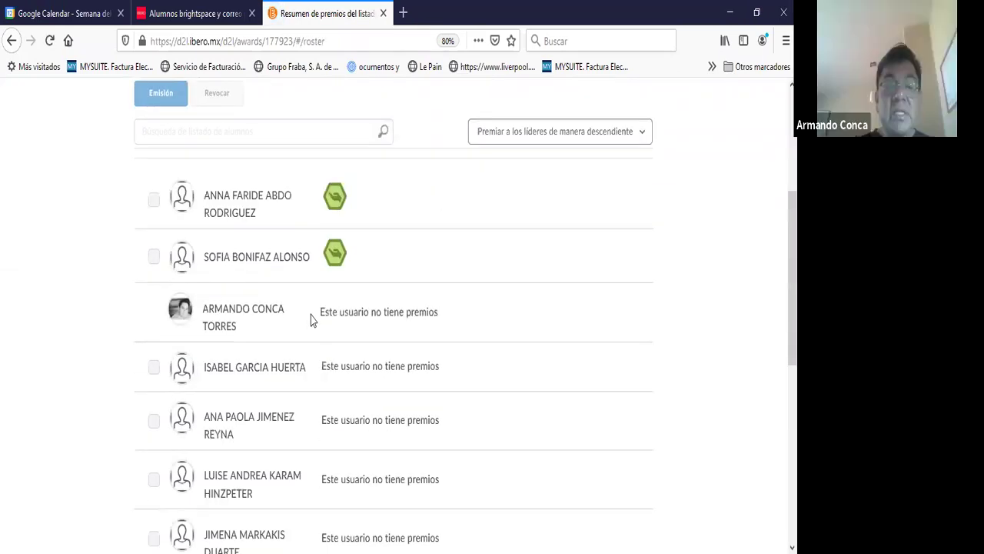
pyautogui.scroll(5, 308, 316)
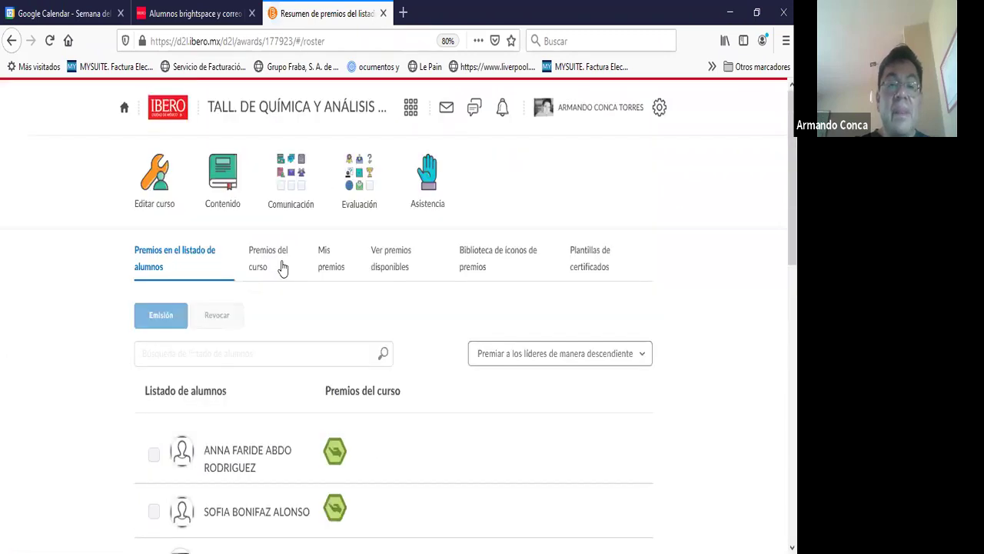
# Step: In the course awards, set the 1er Examen Parcial badge to stay hidden until it is obtained and save its properties
pyautogui.click(269, 258)
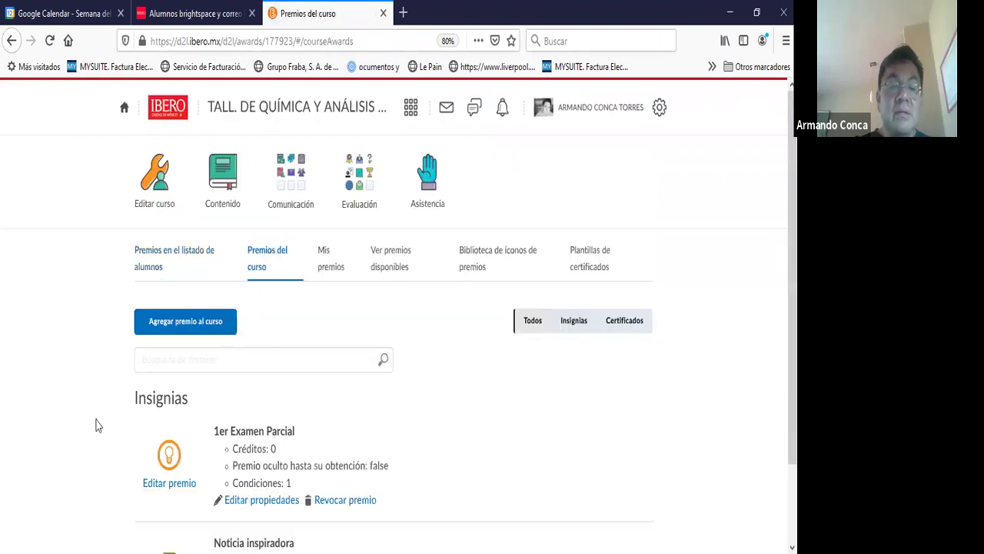
pyautogui.scroll(-2, 97, 425)
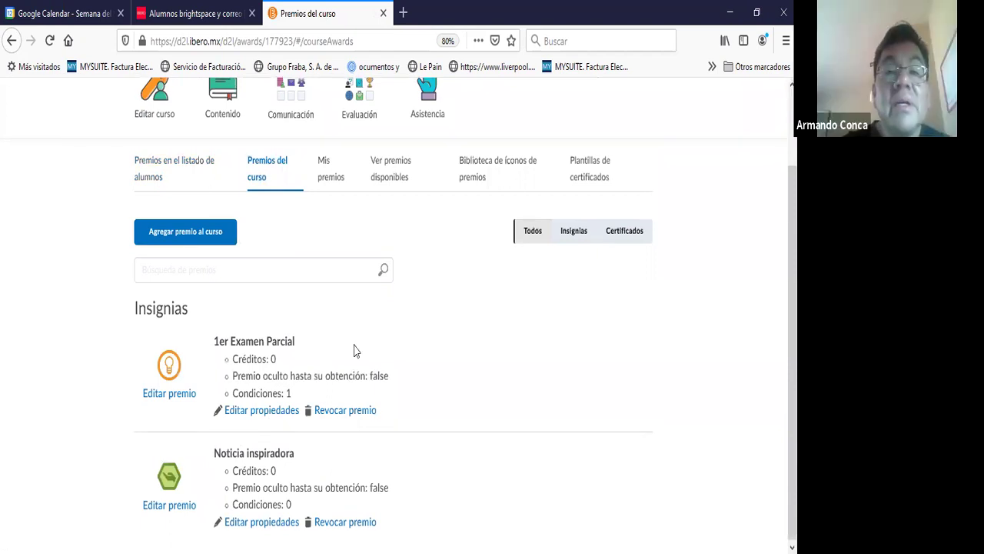
pyautogui.scroll(2, 354, 343)
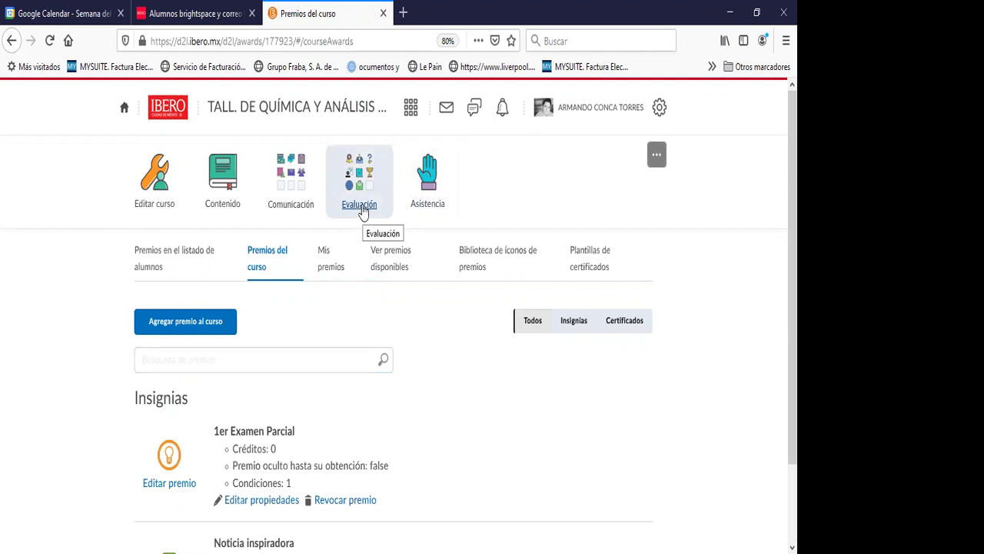
pyautogui.scroll(-1, 267, 369)
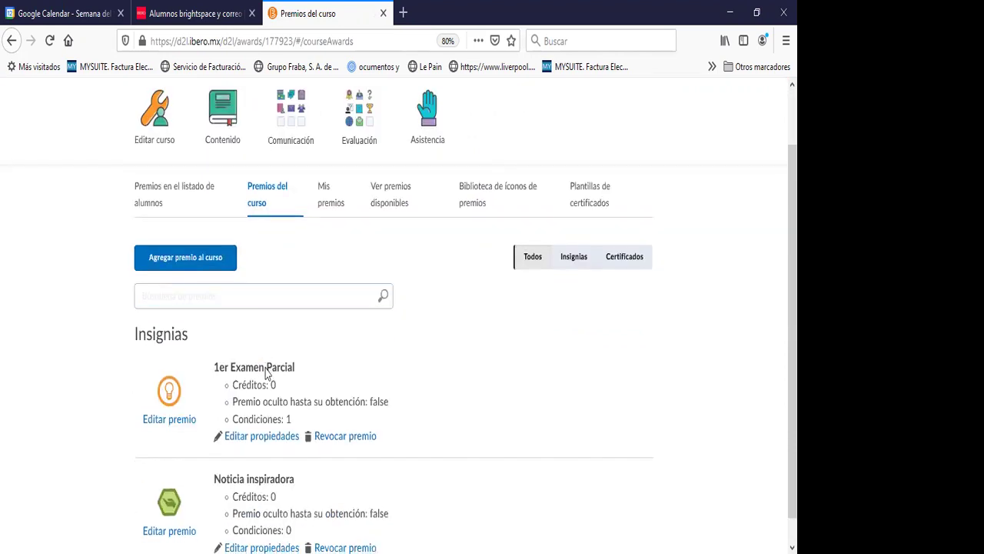
pyautogui.scroll(-1, 267, 372)
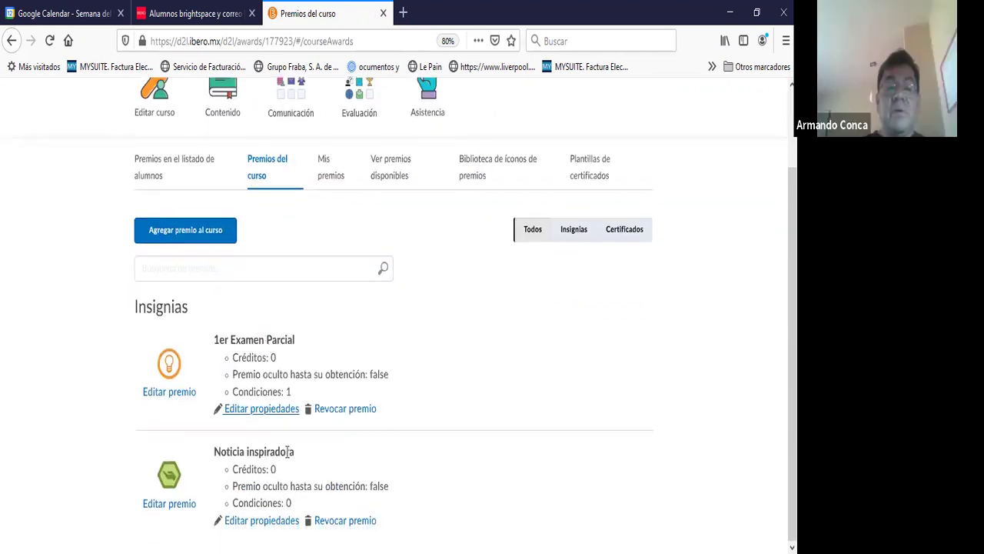
pyautogui.click(262, 410)
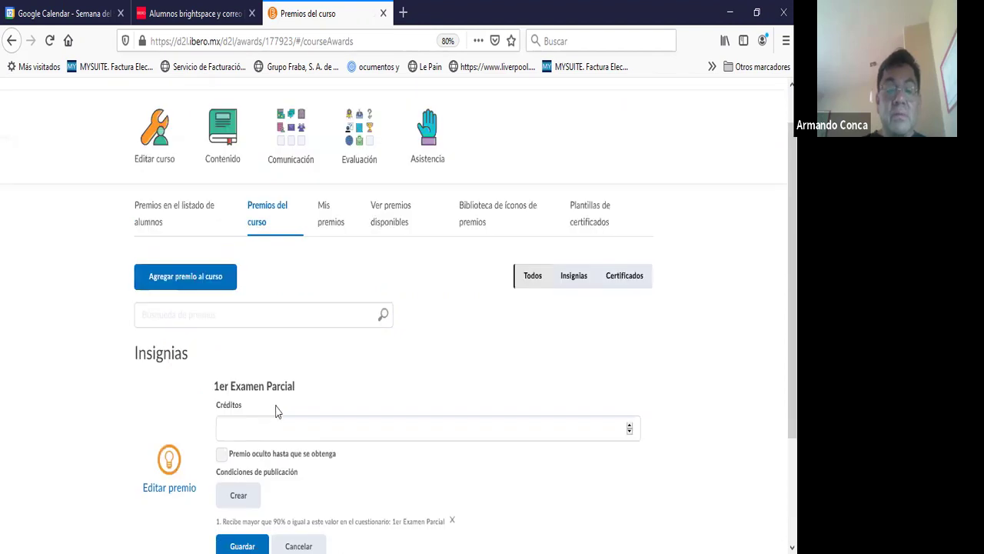
pyautogui.scroll(-1, 307, 391)
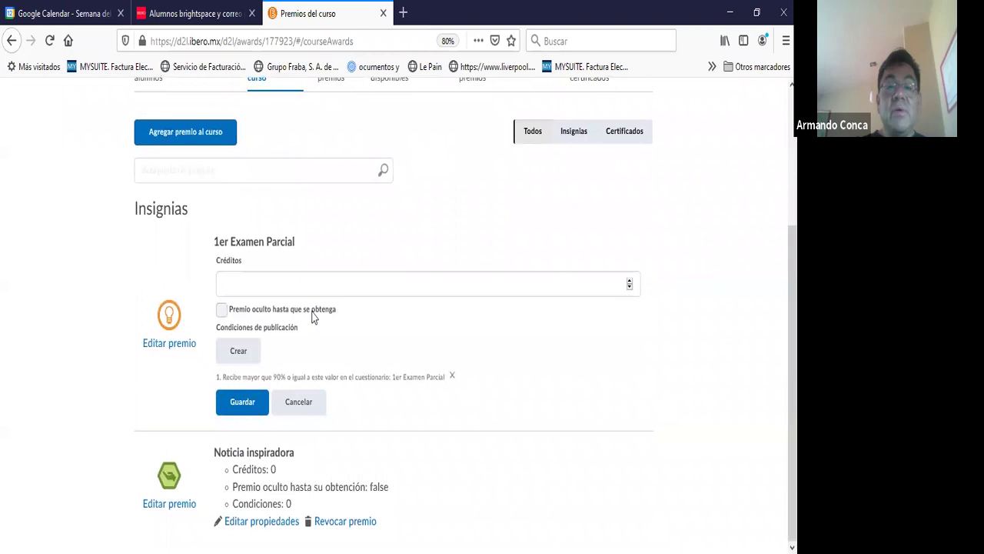
pyautogui.click(221, 311)
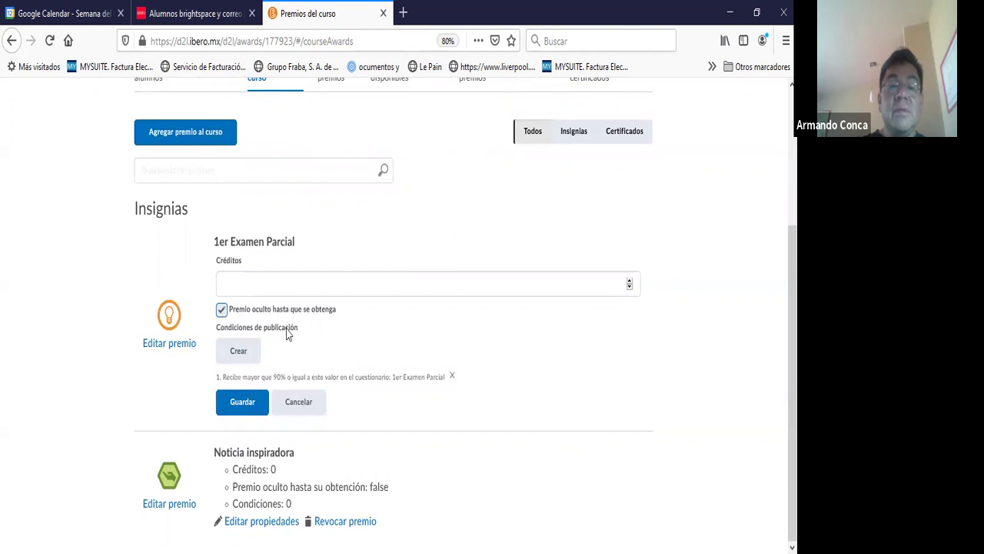
pyautogui.click(231, 414)
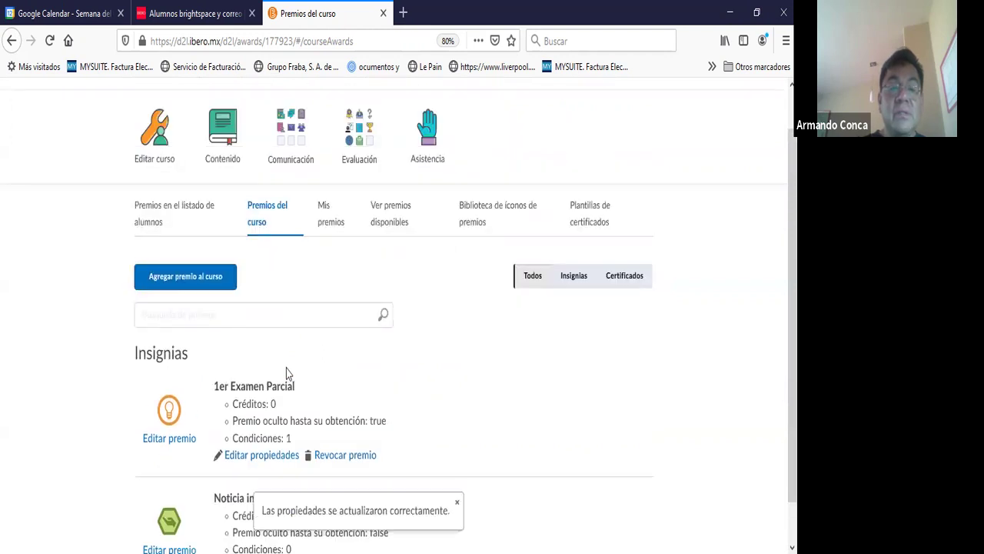
# Step: Review the whole class list awards overview for students holding the 1er Examen Parcial badge
pyautogui.click(183, 221)
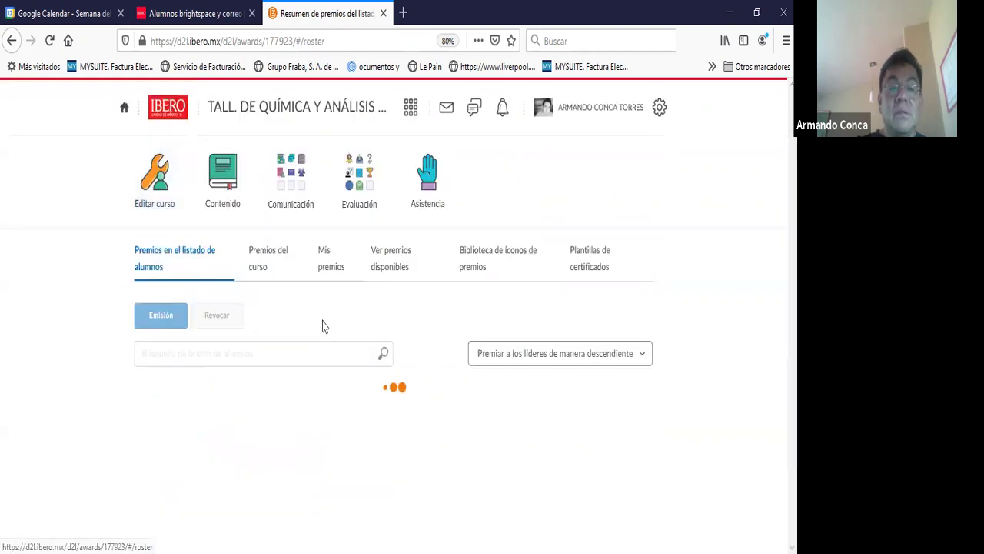
pyautogui.scroll(-10, 337, 435)
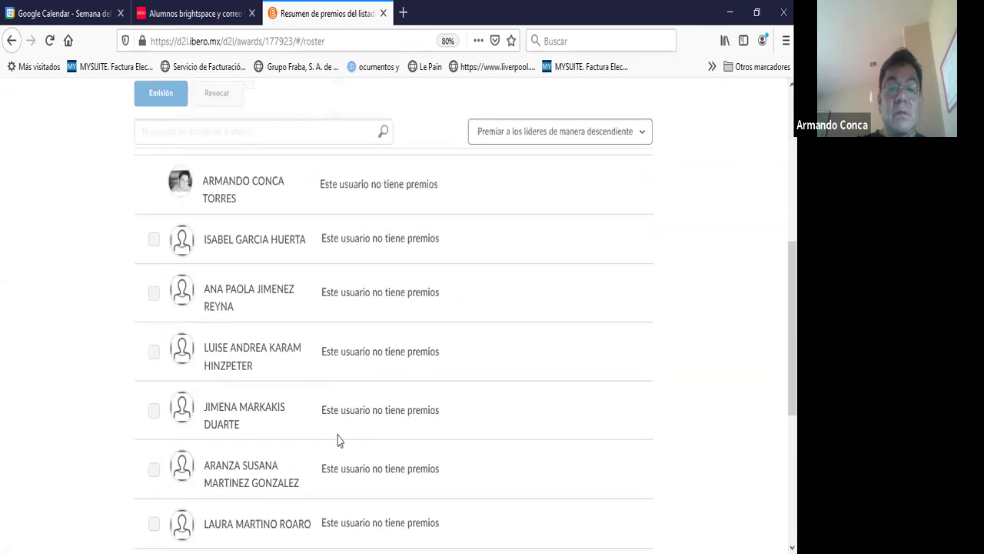
pyautogui.scroll(10, 338, 435)
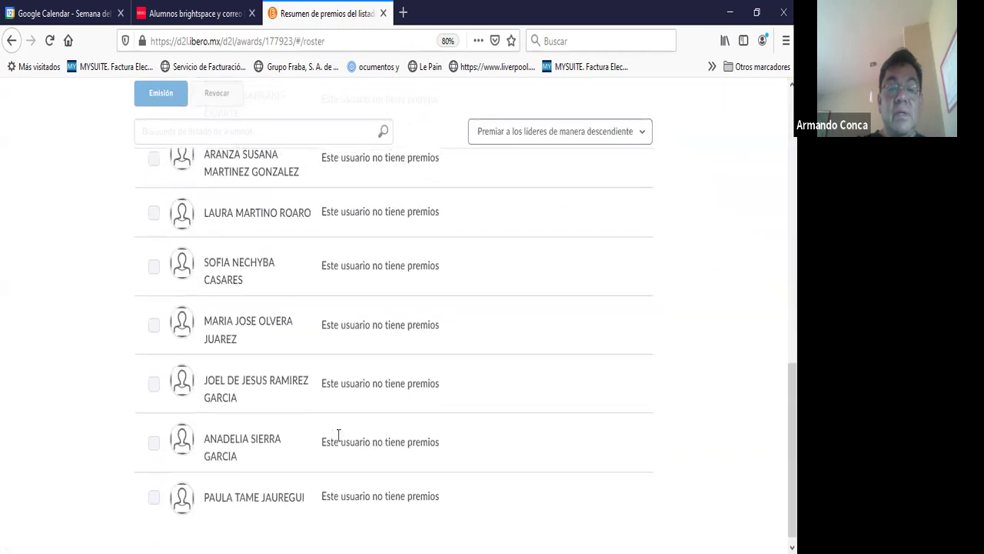
pyautogui.scroll(3, 338, 436)
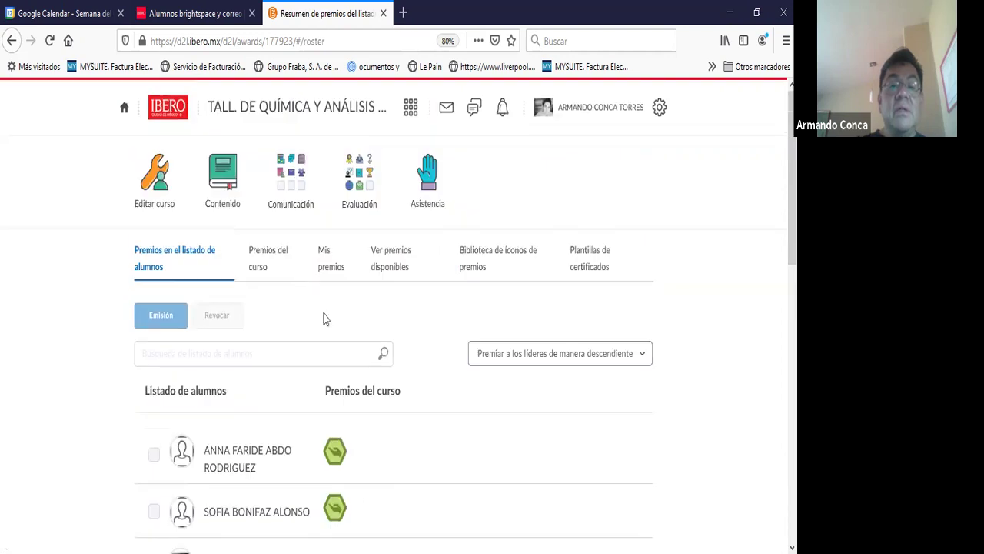
# Step: Reopen the properties of the 1er Examen Parcial award and turn off hiding it until it is obtained
pyautogui.click(259, 259)
pyautogui.scroll(-2, 262, 407)
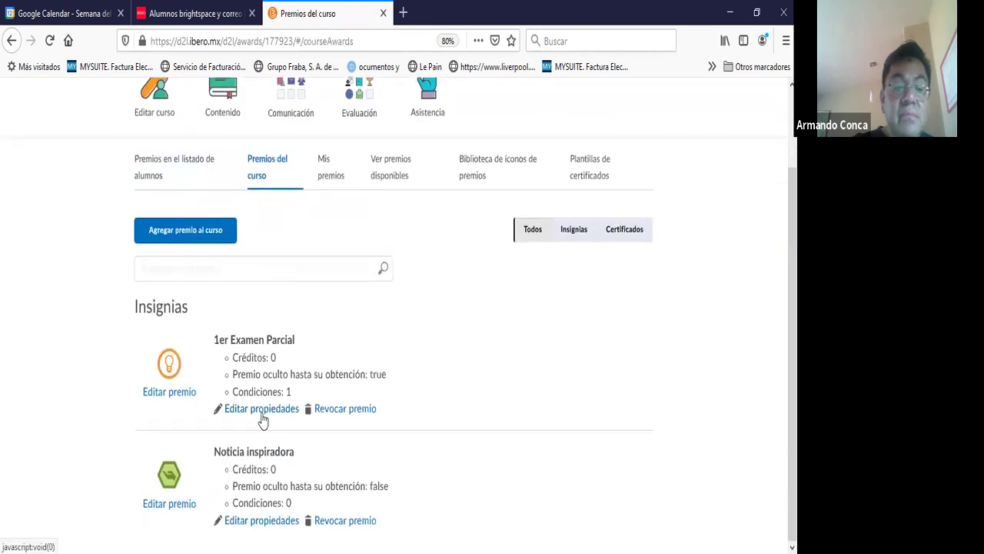
pyautogui.click(261, 409)
pyautogui.click(220, 455)
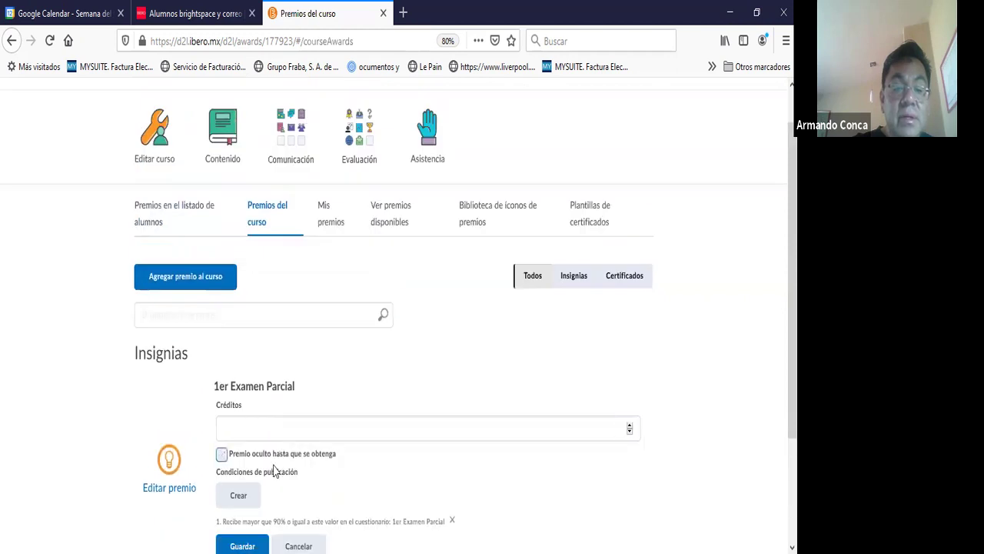
# Step: Start a new release condition for the 1er Examen Parcial award and look through the available condition types
pyautogui.scroll(-3, 336, 457)
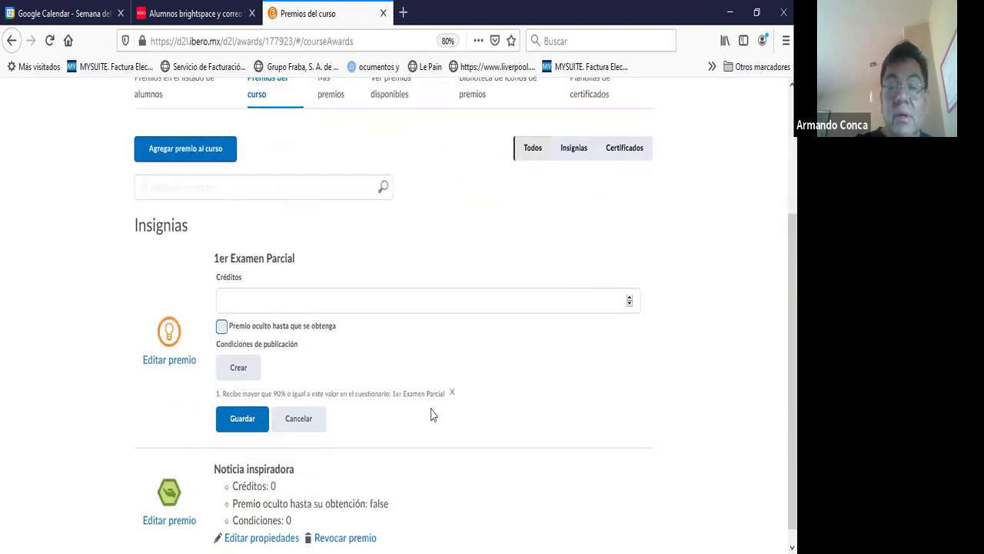
pyautogui.click(237, 369)
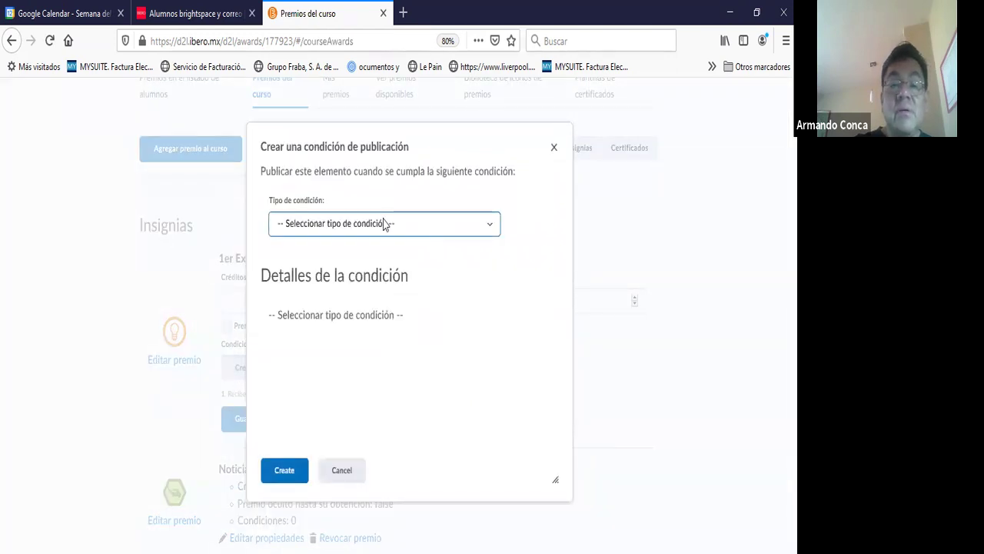
pyautogui.click(386, 224)
pyautogui.scroll(-10, 390, 343)
pyautogui.scroll(-5, 389, 356)
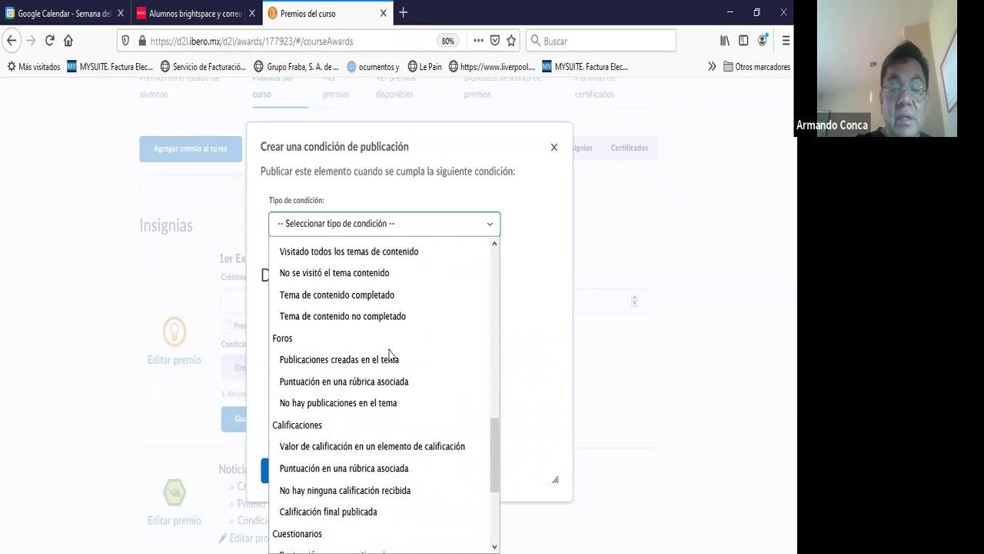